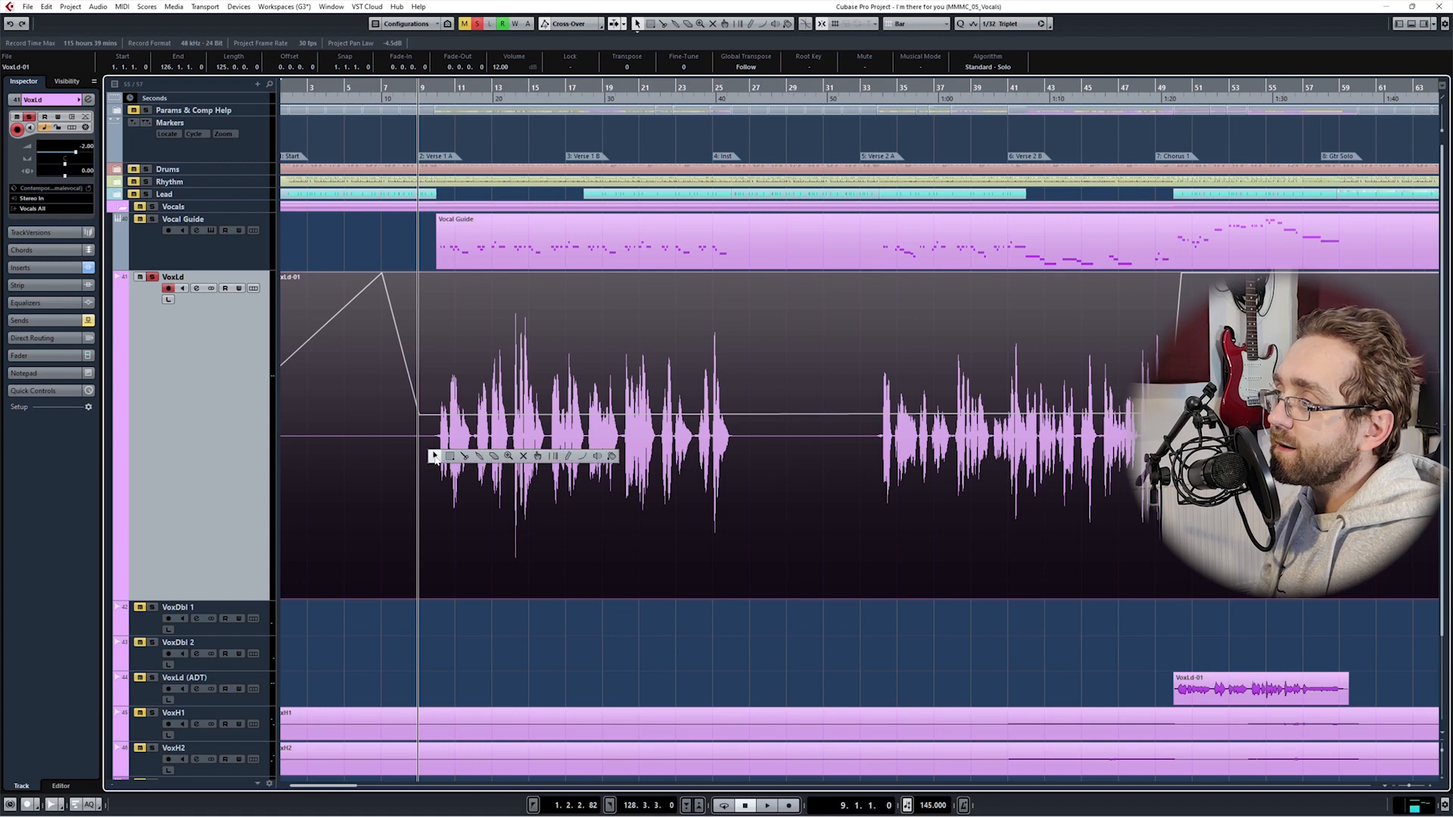
- Draw a zigzag volume curve across the verse waveforms of the VoxLd clip and undo it
{"action": "left_click", "coordinate": [568, 455]}
{"action": "mouse_move", "coordinate": [537, 318]}
{"action": "left_mouse_down"}
{"action": "mouse_move", "coordinate": [520, 326]}
{"action": "mouse_move", "coordinate": [685, 409]}
{"action": "mouse_move", "coordinate": [777, 376]}
{"action": "mouse_move", "coordinate": [887, 384]}
{"action": "mouse_move", "coordinate": [897, 403]}
{"action": "left_mouse_up"}
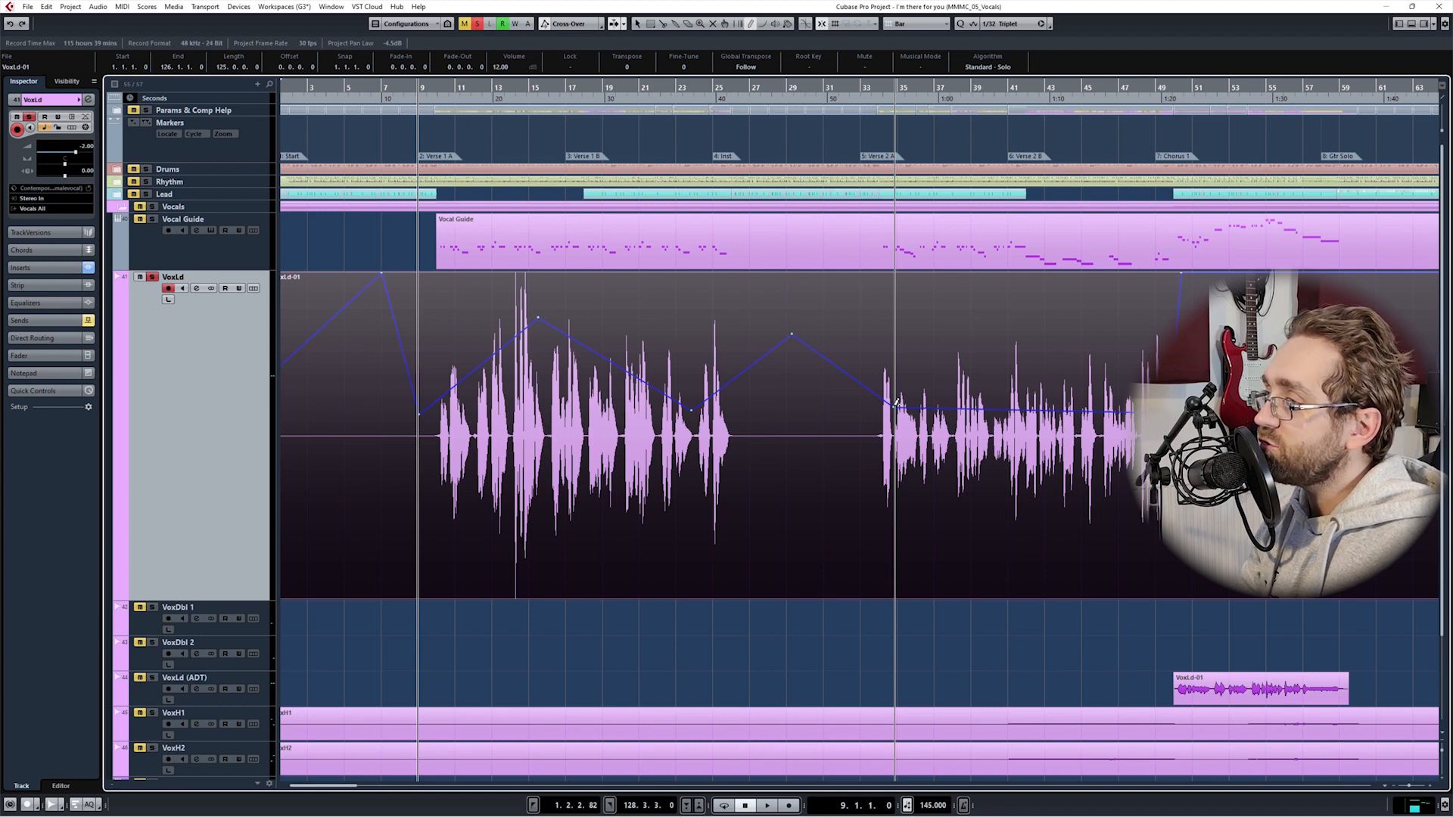
{"action": "key", "text": "ctrl+z"}
{"action": "key", "text": "1"}
{"action": "left_click", "coordinate": [725, 427]}
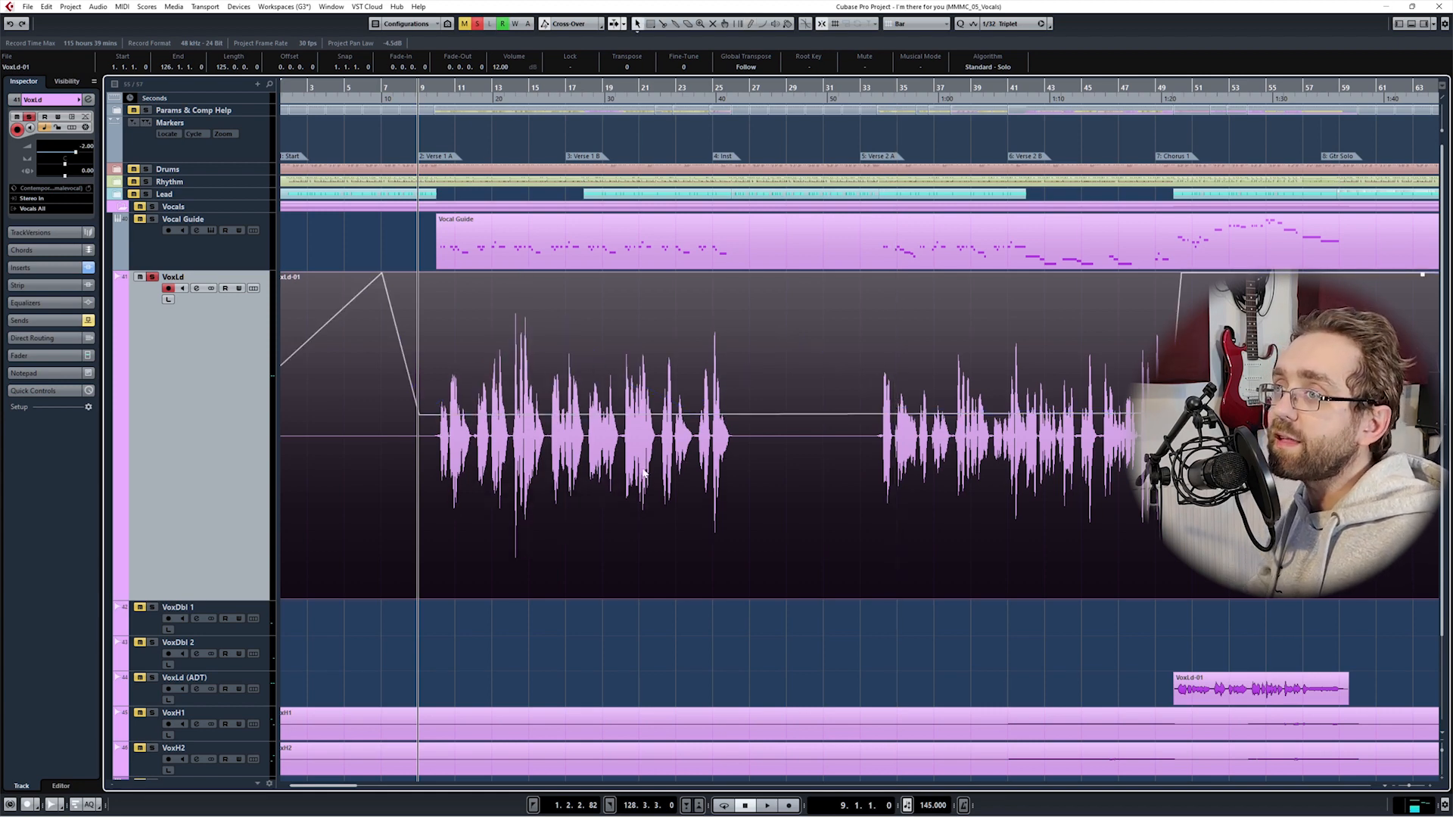
- Show the VoxLd track's inserts and examine the clip's volume curve from the verses to the outro
{"action": "left_click", "coordinate": [34, 267]}
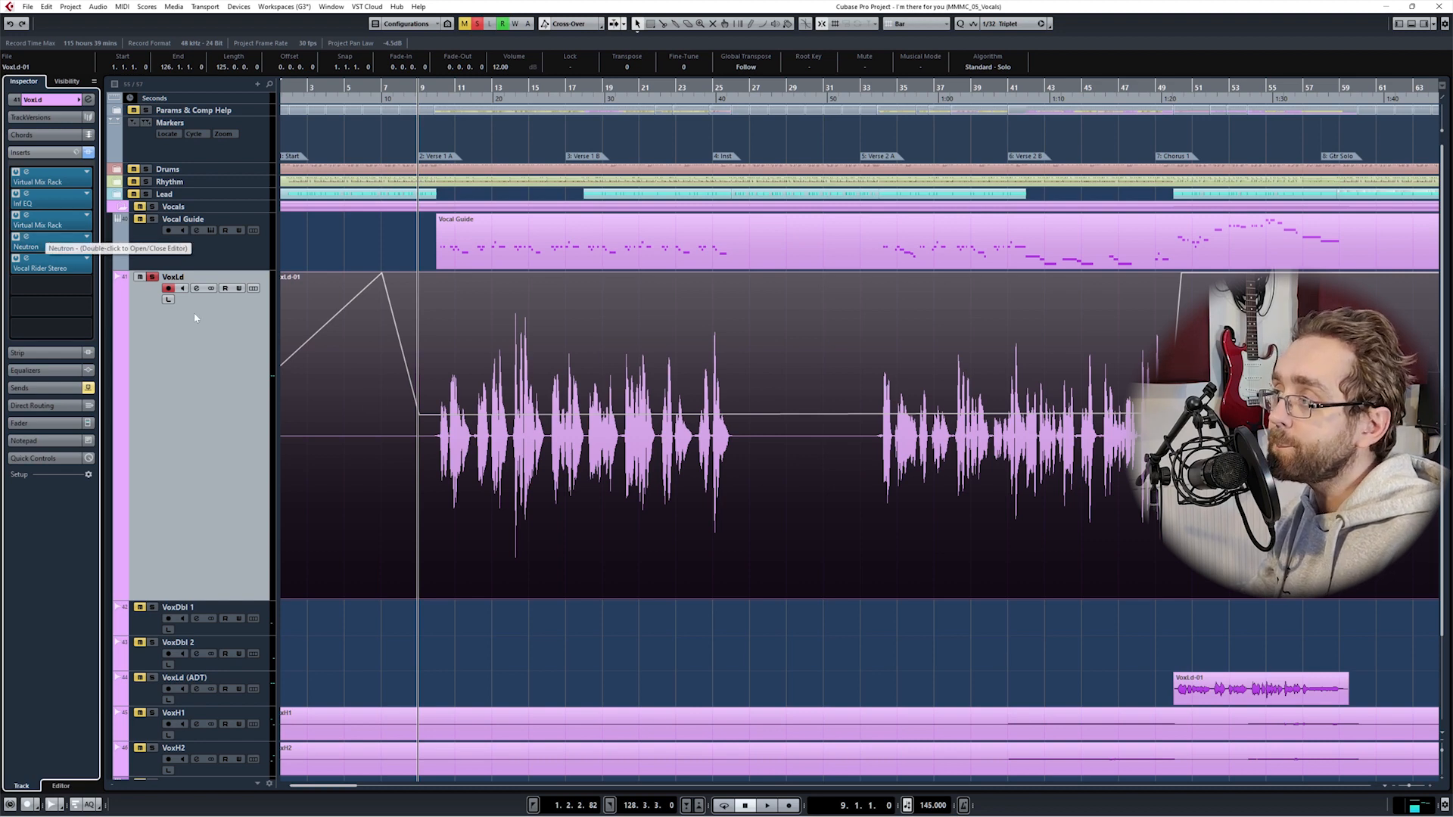
{"action": "scroll", "coordinate": [780, 536], "scroll_direction": "right", "scroll_amount": 9}
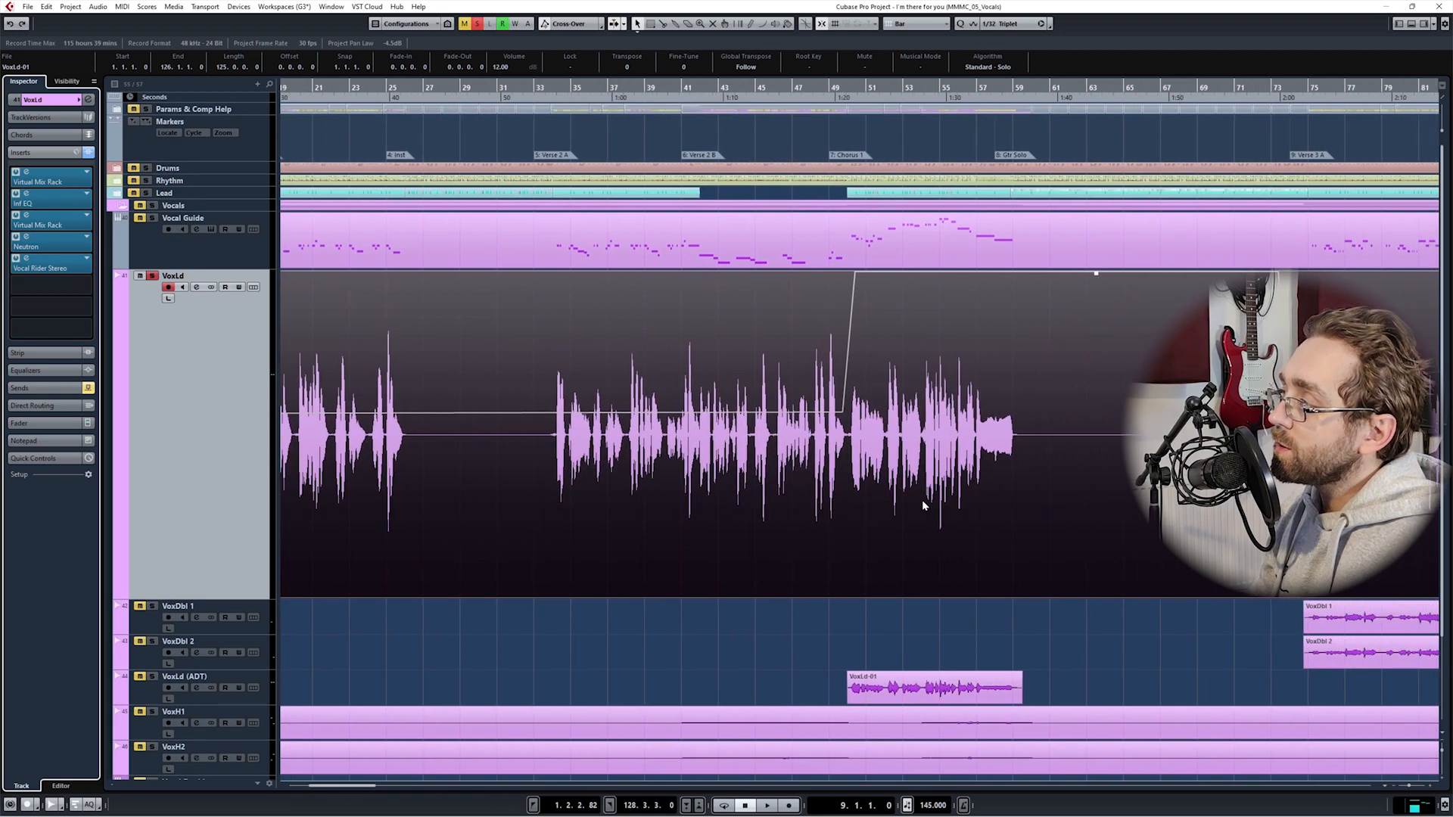
{"action": "scroll", "coordinate": [875, 499], "scroll_direction": "down", "scroll_amount": 2}
{"action": "scroll", "coordinate": [876, 503], "scroll_direction": "down", "scroll_amount": 1}
{"action": "scroll", "coordinate": [814, 502], "scroll_direction": "right", "scroll_amount": 3}
{"action": "scroll", "coordinate": [1059, 487], "scroll_direction": "right", "scroll_amount": 1}
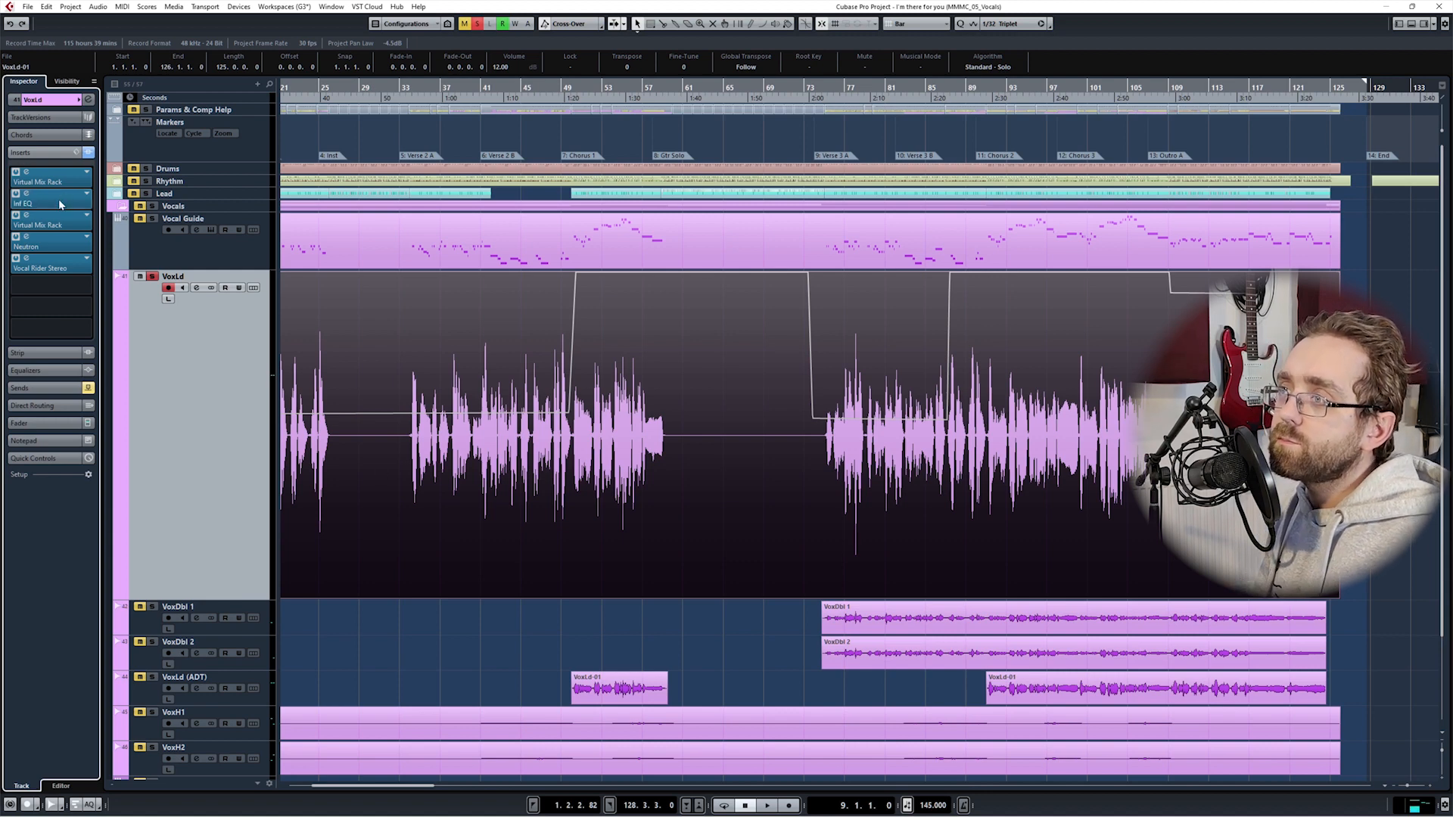
- Open the Virtual Mix Rack in VoxLd's first insert slot, examine its module chain, and close it
{"action": "left_click", "coordinate": [28, 173]}
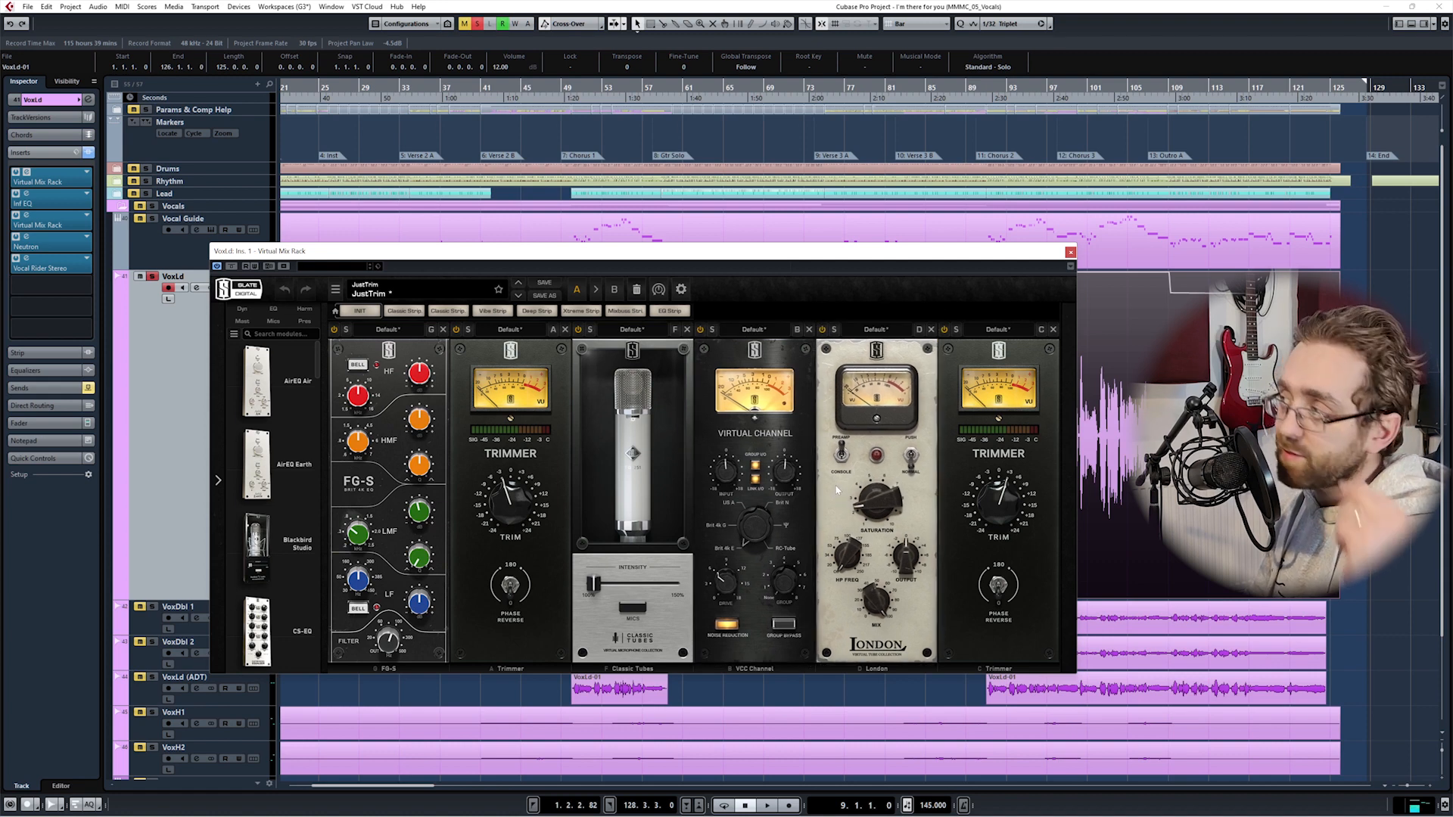
{"action": "left_click_drag", "start_coordinate": [718, 258], "coordinate": [707, 258]}
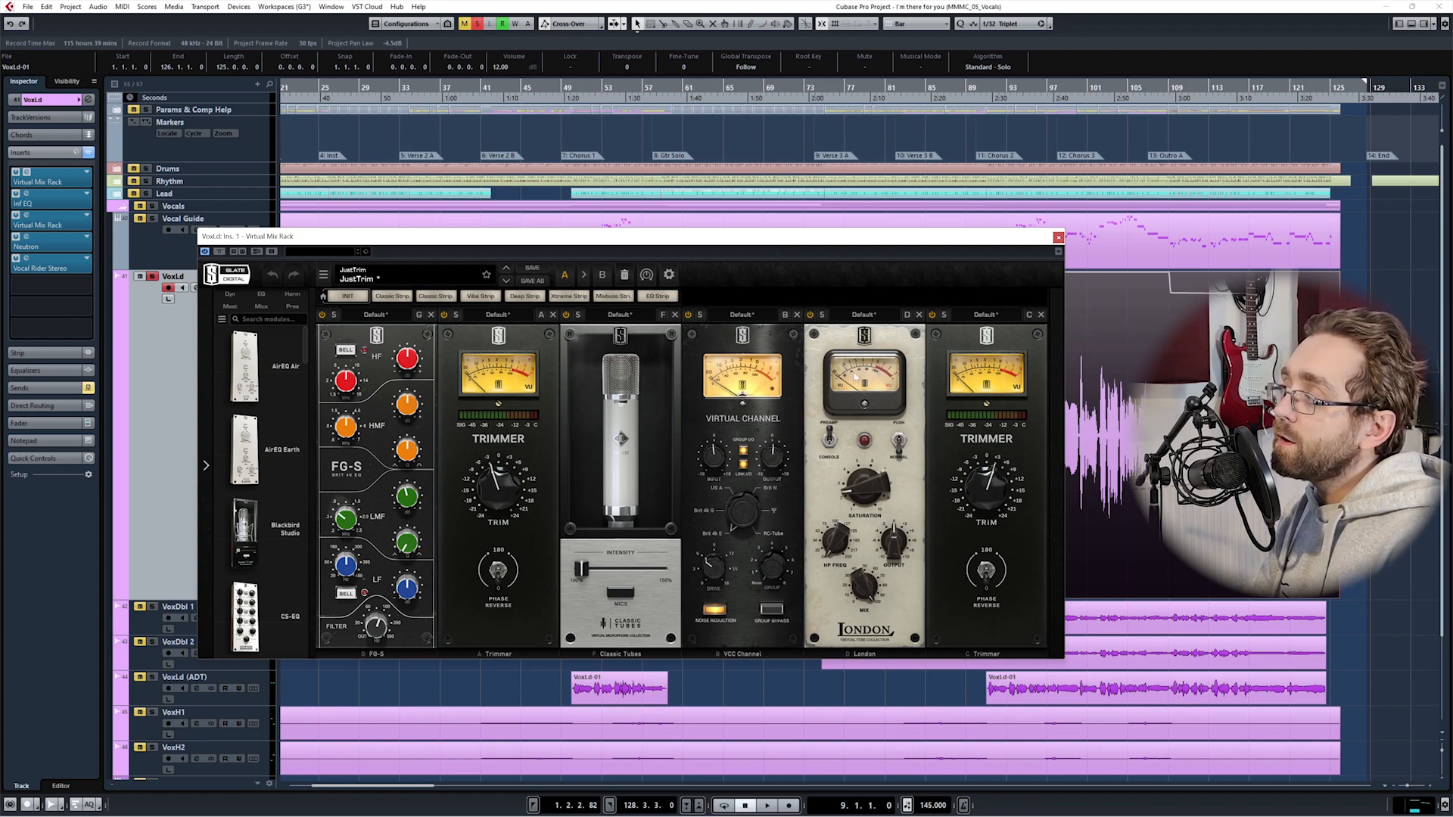
{"action": "left_click_drag", "start_coordinate": [818, 236], "coordinate": [873, 254]}
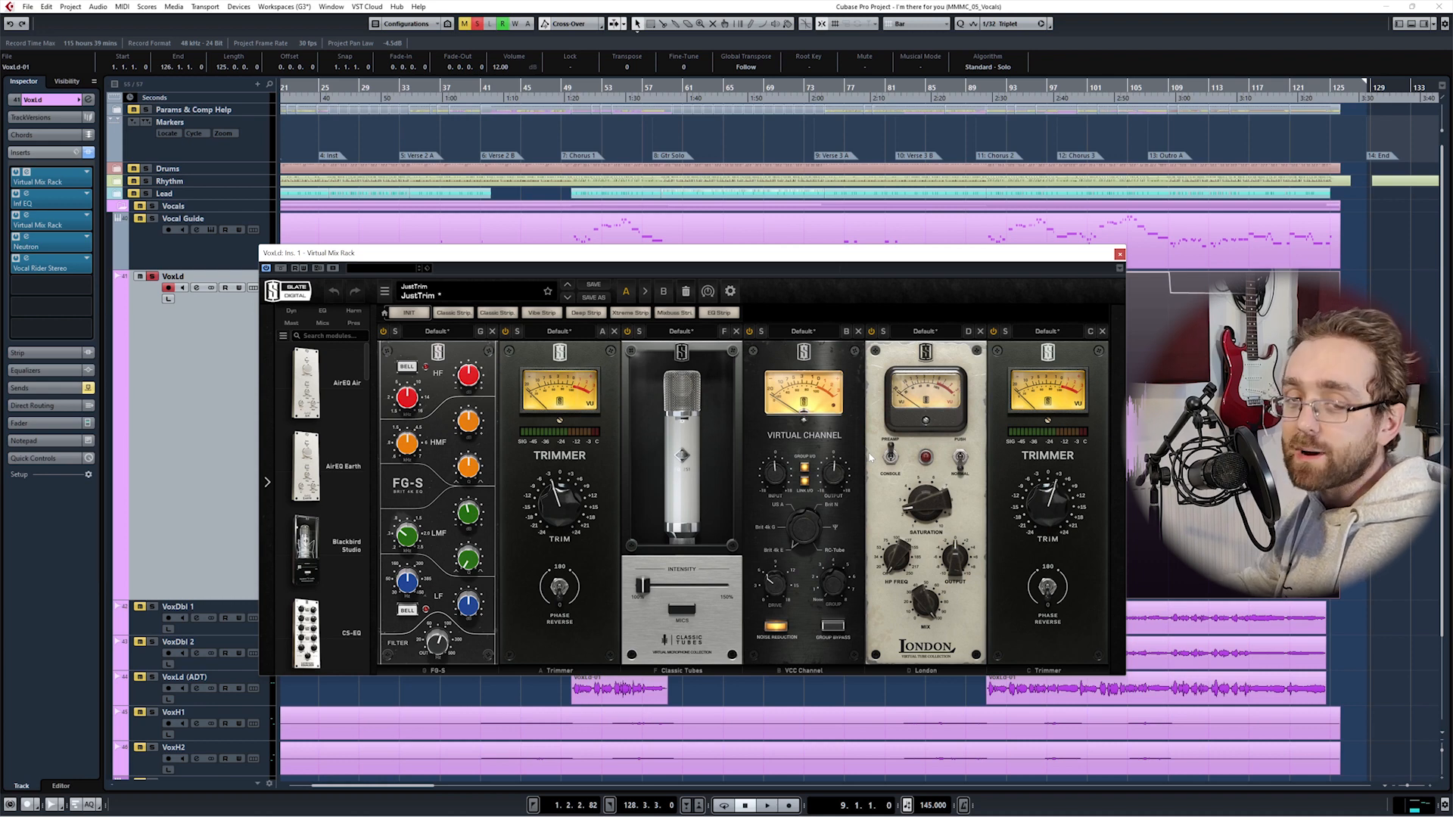
{"action": "left_click", "coordinate": [1119, 254]}
{"action": "left_click", "coordinate": [888, 401]}
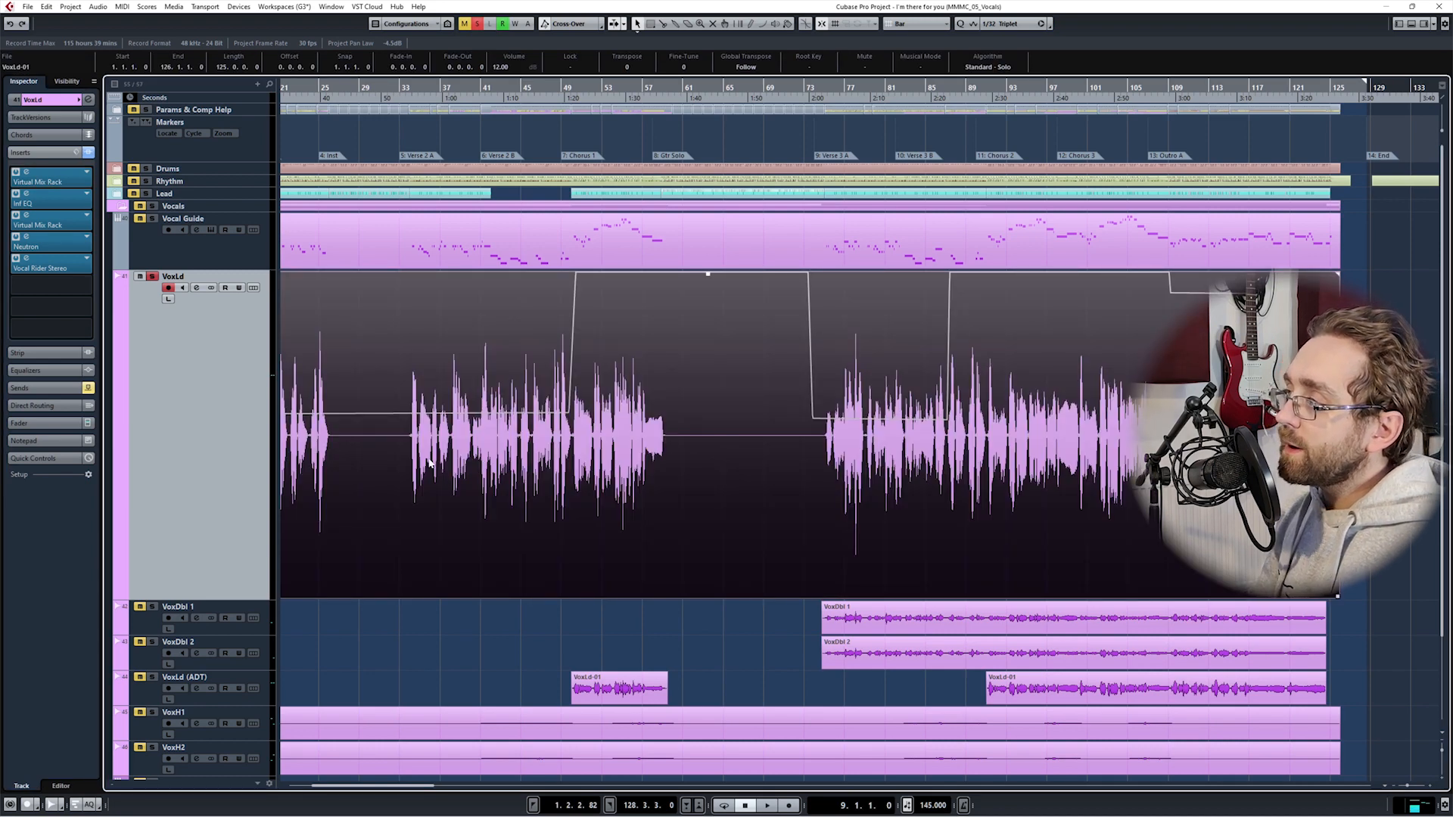
- Move the first Virtual Mix Rack down one slot and copy Vocal Rider Stereo into VoxLd's first insert slot
{"action": "scroll", "coordinate": [785, 481], "scroll_direction": "left", "scroll_amount": 3}
{"action": "scroll", "coordinate": [673, 454], "scroll_direction": "right", "scroll_amount": 3}
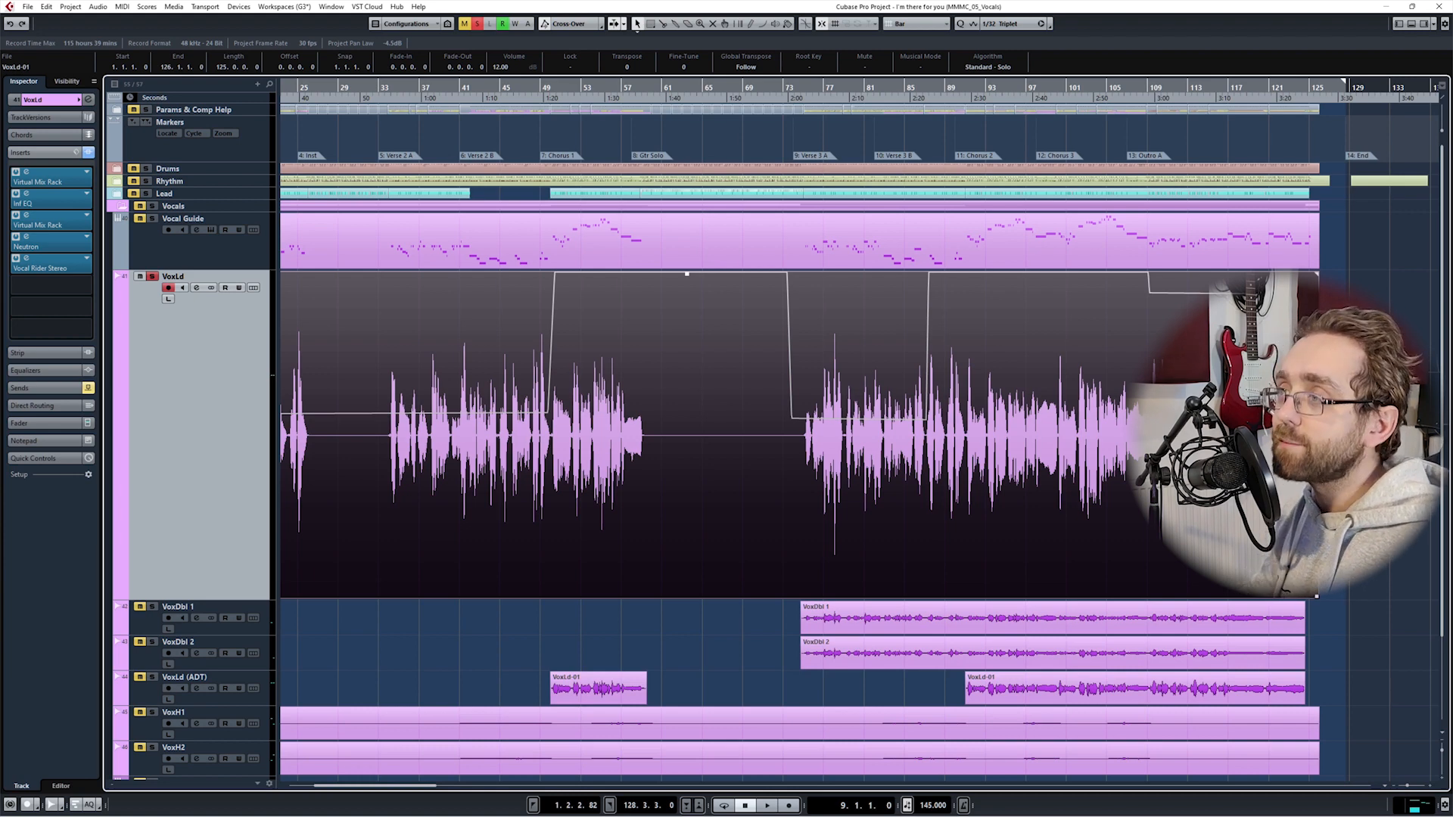
{"action": "mouse_move", "coordinate": [41, 267]}
{"action": "left_mouse_down"}
{"action": "mouse_move", "coordinate": [44, 291]}
{"action": "mouse_move", "coordinate": [50, 265]}
{"action": "left_mouse_up"}
{"action": "left_click_drag", "start_coordinate": [76, 216], "coordinate": [67, 236]}
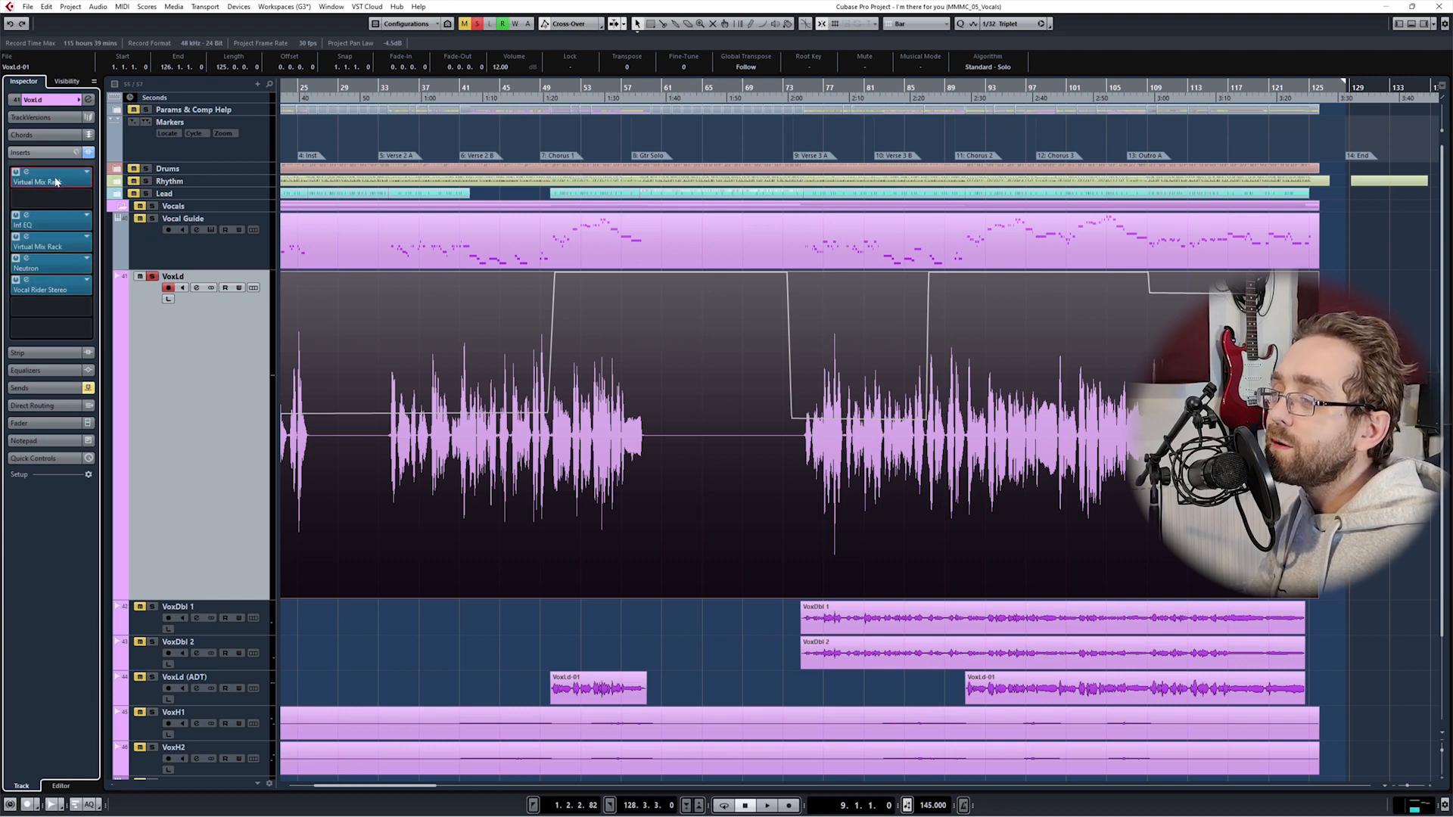
{"action": "left_click_drag", "start_coordinate": [56, 182], "coordinate": [55, 194]}
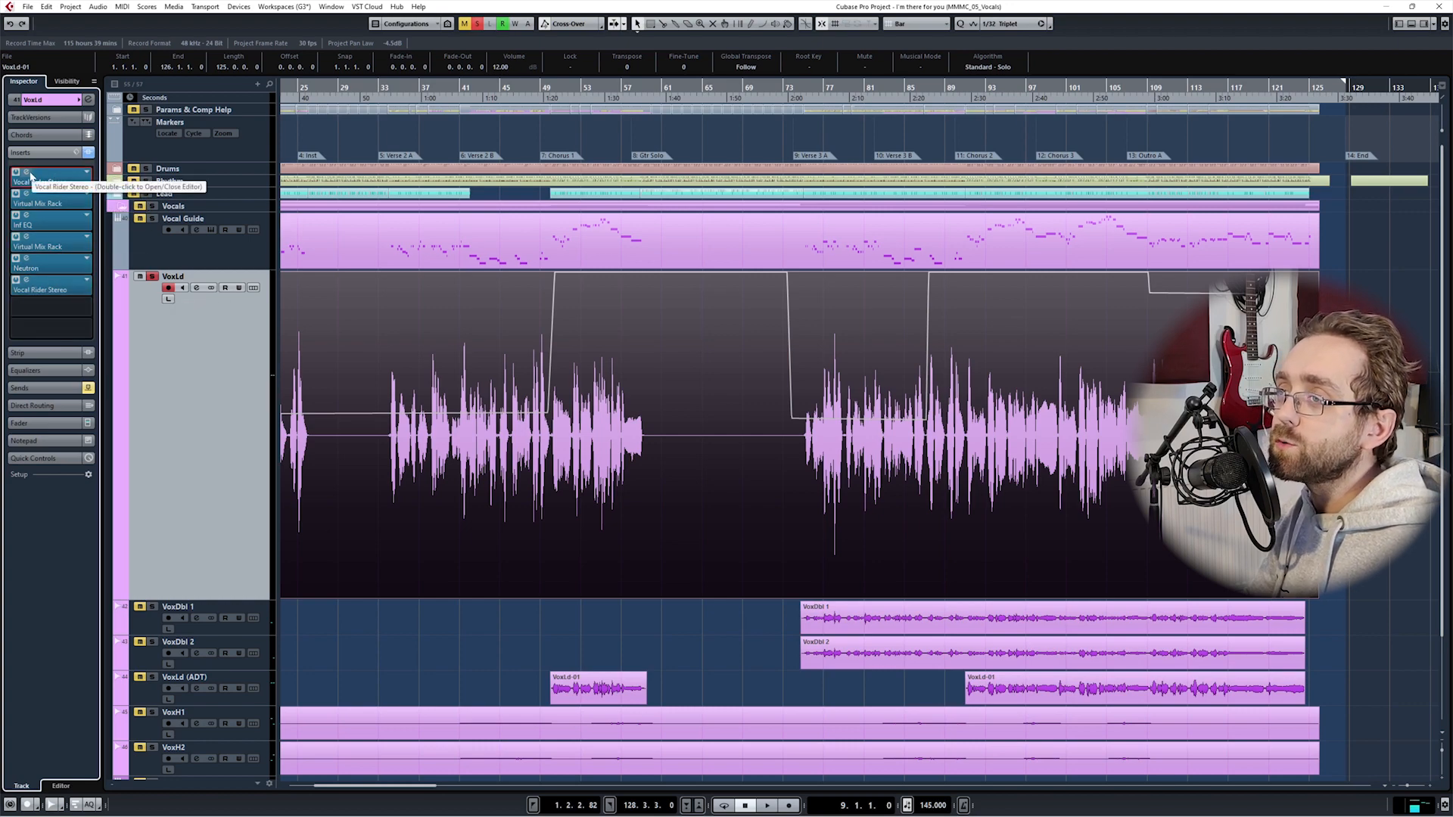
- Open the Vocal Rider Stereo in the first insert slot and switch off the five inserts below it
{"action": "left_click", "coordinate": [30, 173]}
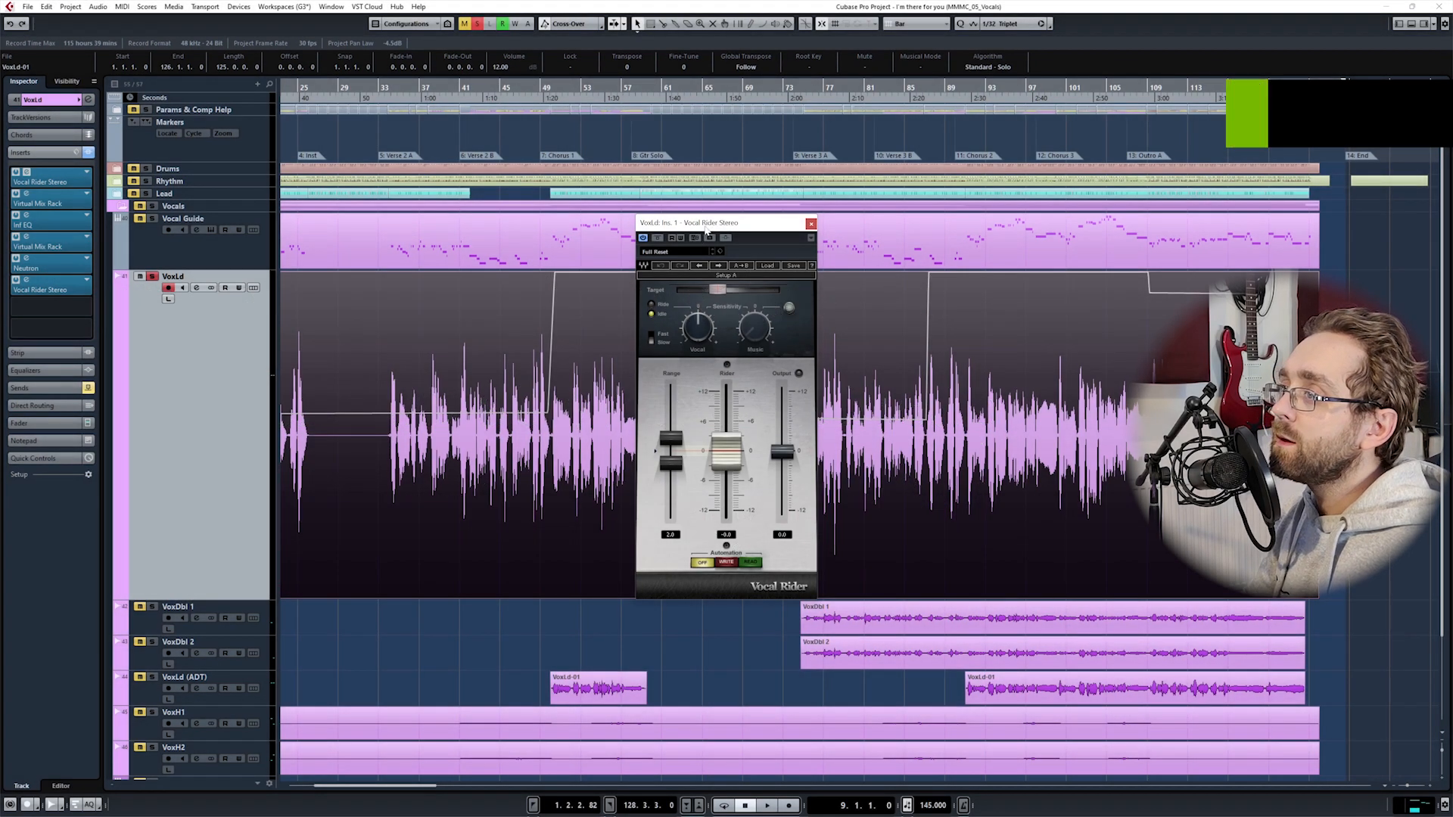
{"action": "left_click_drag", "start_coordinate": [707, 228], "coordinate": [631, 242]}
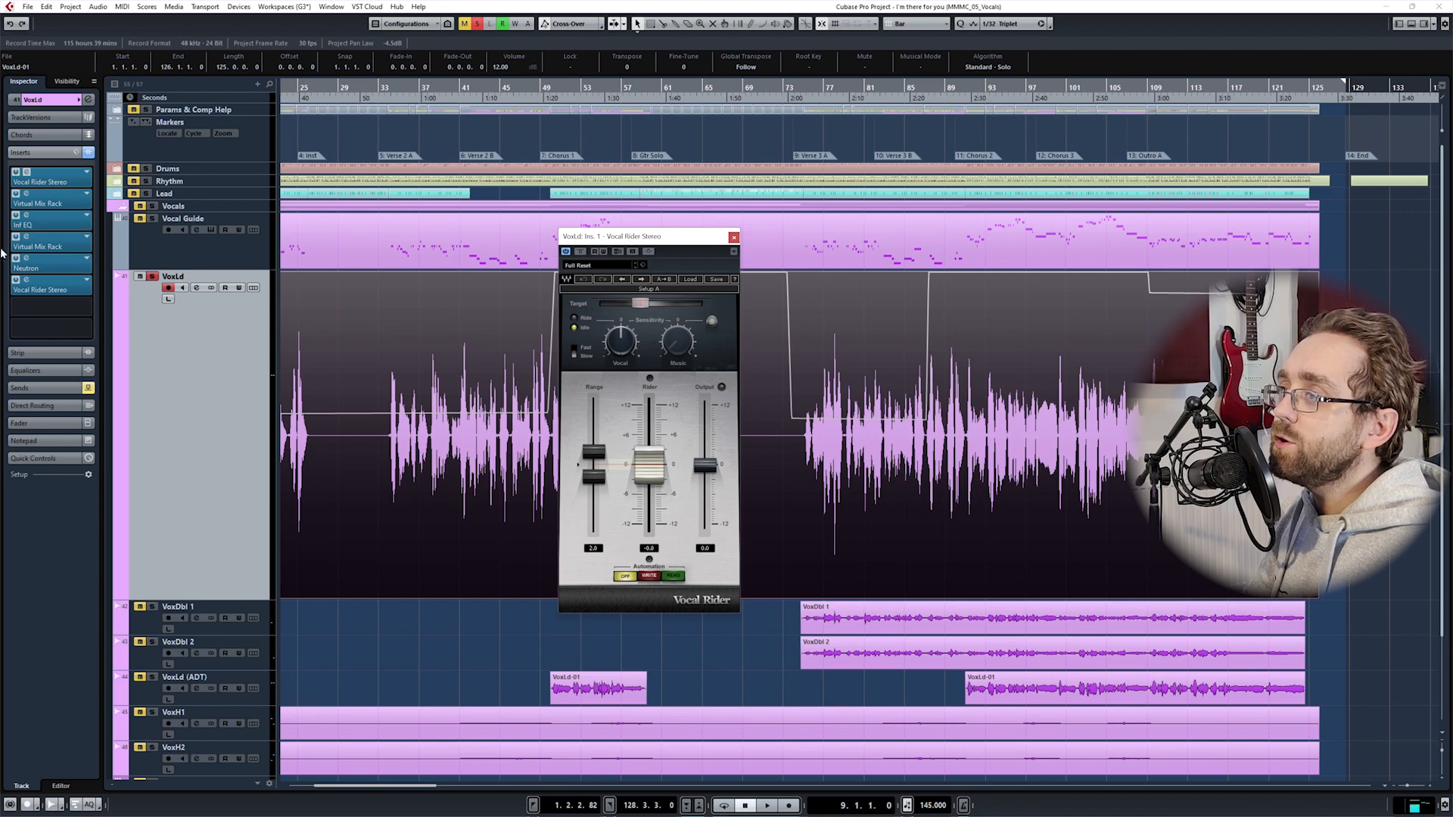
{"action": "left_click", "coordinate": [20, 199]}
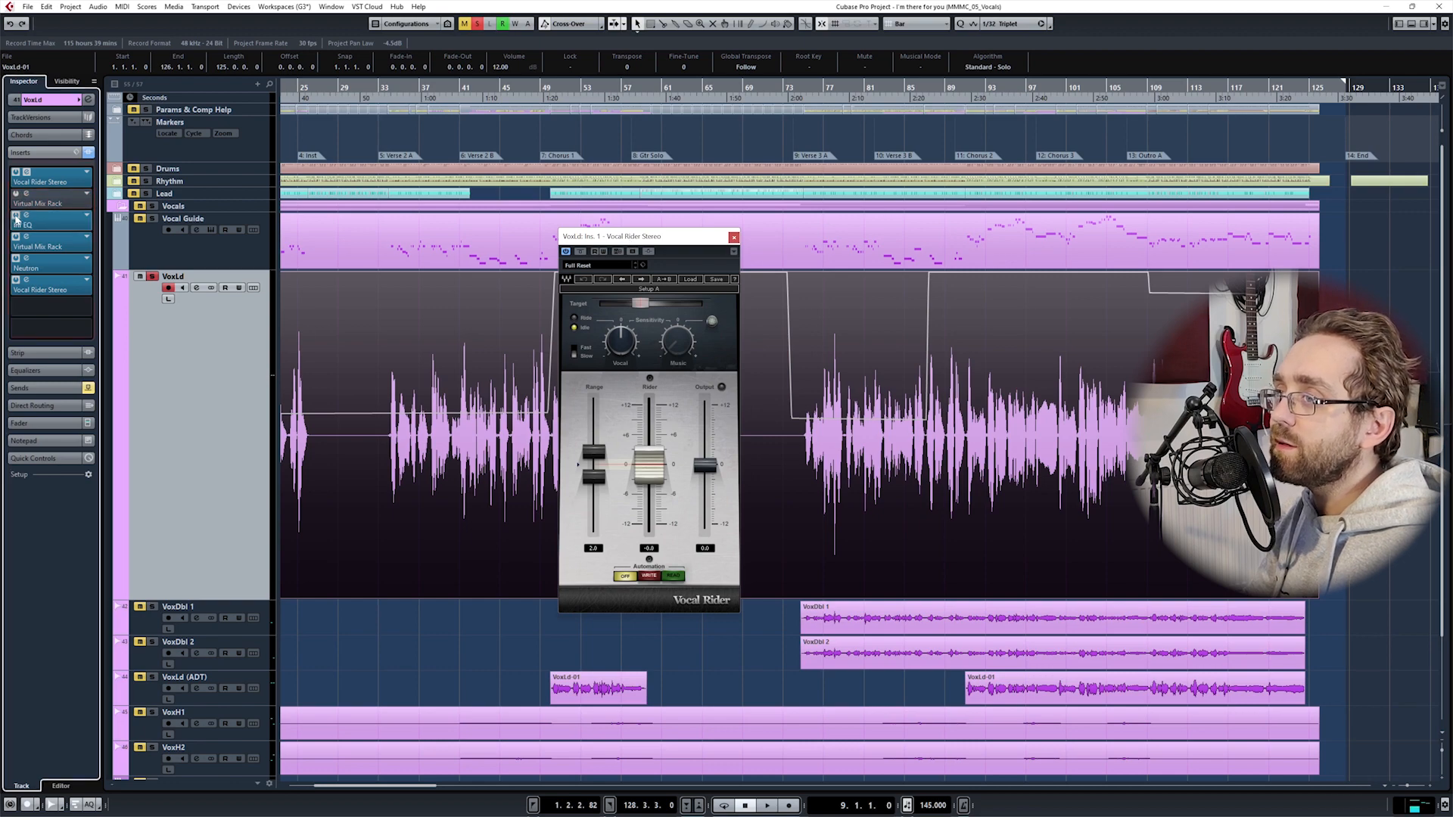
{"action": "left_click", "coordinate": [17, 259]}
{"action": "left_click", "coordinate": [15, 281]}
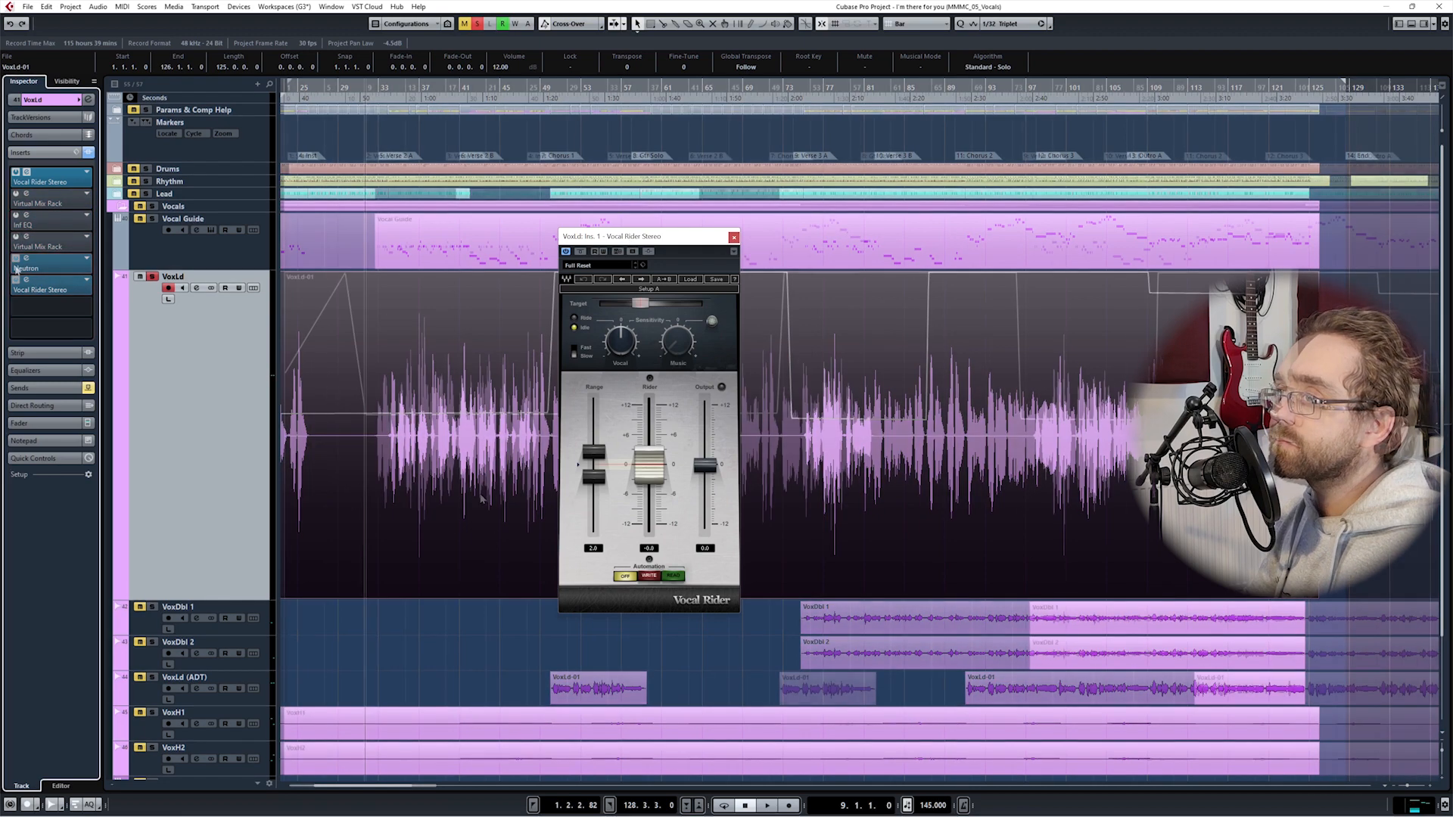
- Set Vocal Rider's upper range limit to 6 and adjust the lower limit for a total range of 12.0
{"action": "scroll", "coordinate": [364, 487], "scroll_direction": "up", "scroll_amount": 5}
{"action": "scroll", "coordinate": [477, 468], "scroll_direction": "down", "scroll_amount": 1}
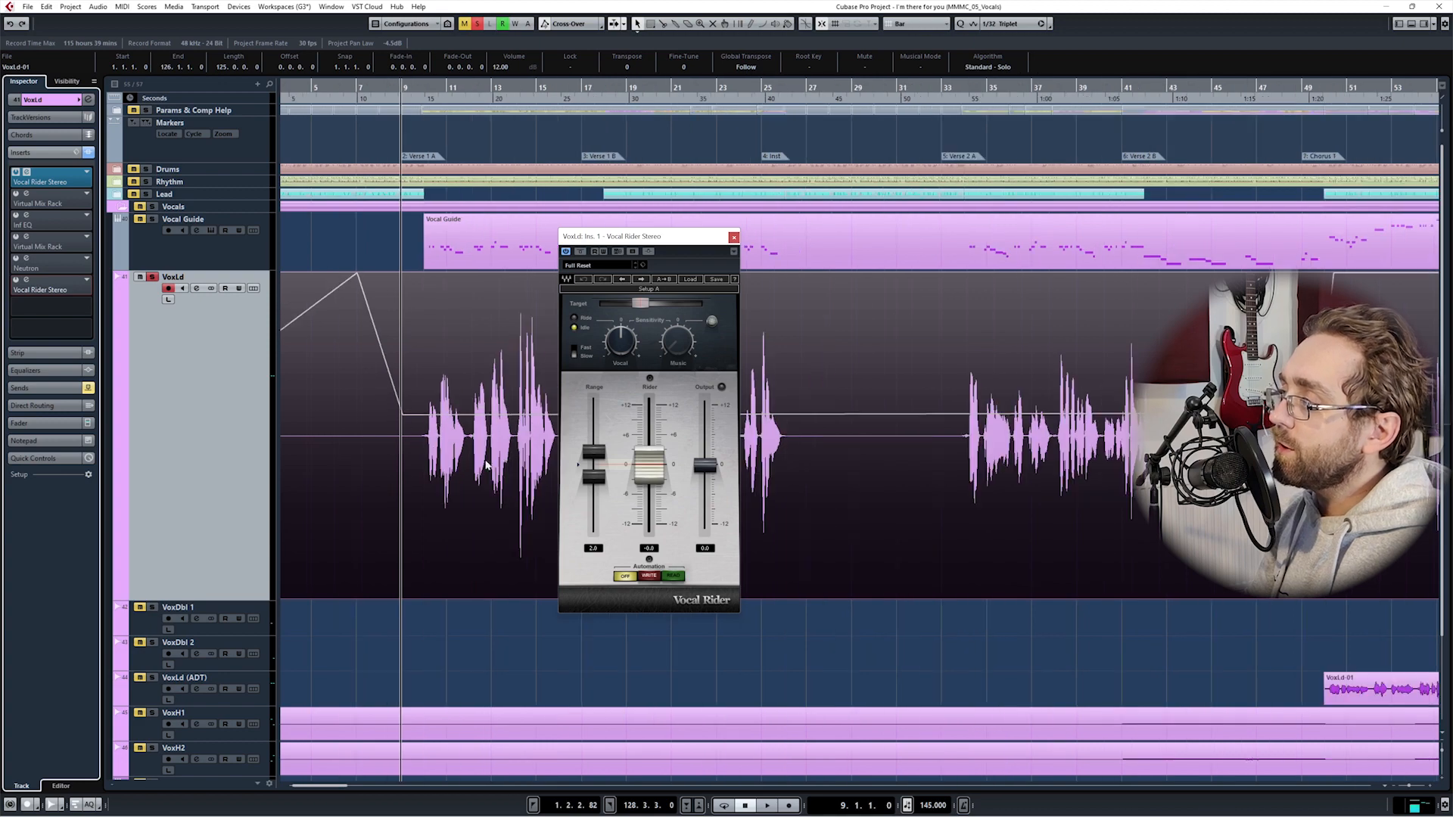
{"action": "scroll", "coordinate": [486, 463], "scroll_direction": "right", "scroll_amount": 2}
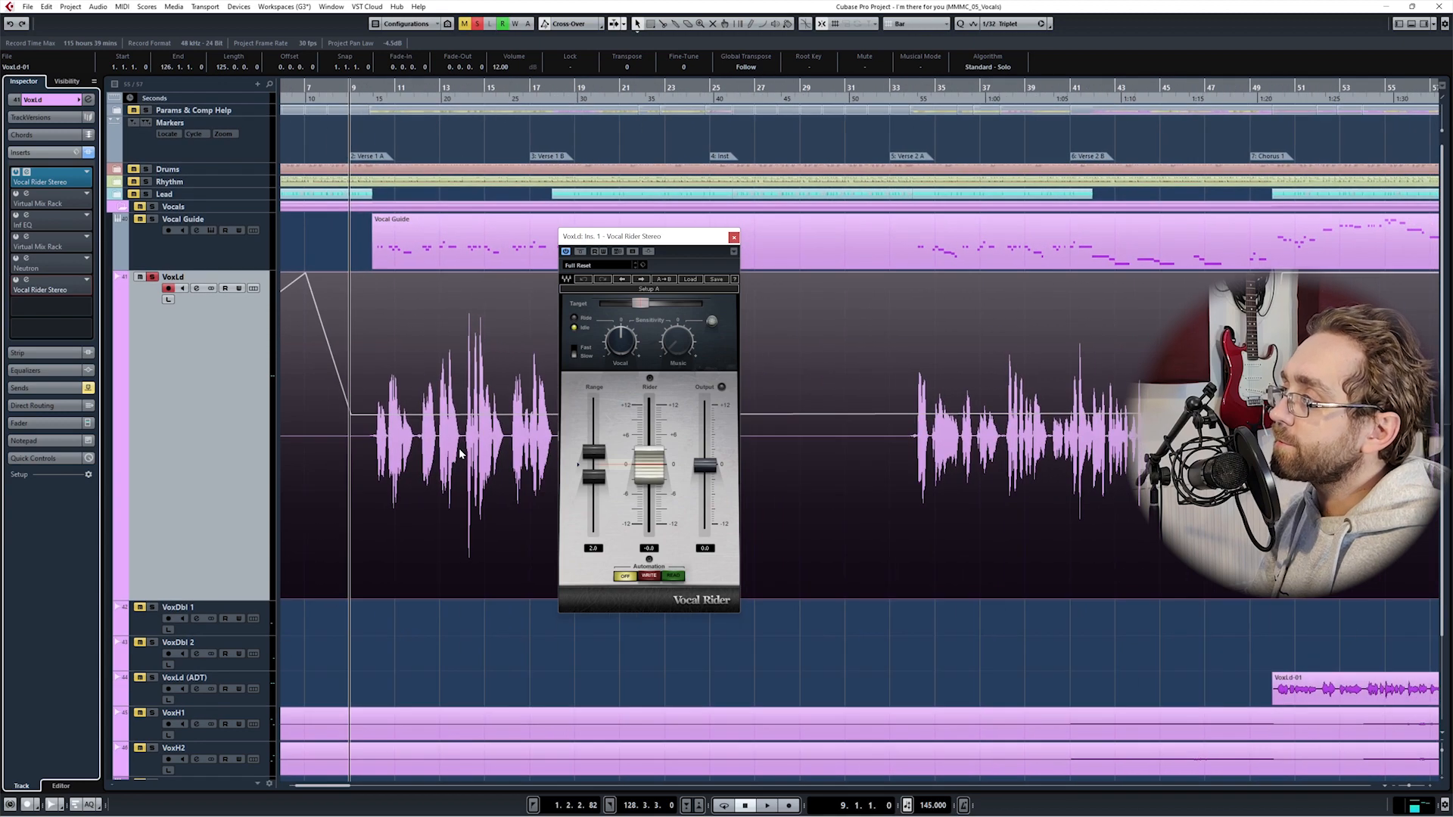
{"action": "left_click_drag", "start_coordinate": [625, 245], "coordinate": [801, 282]}
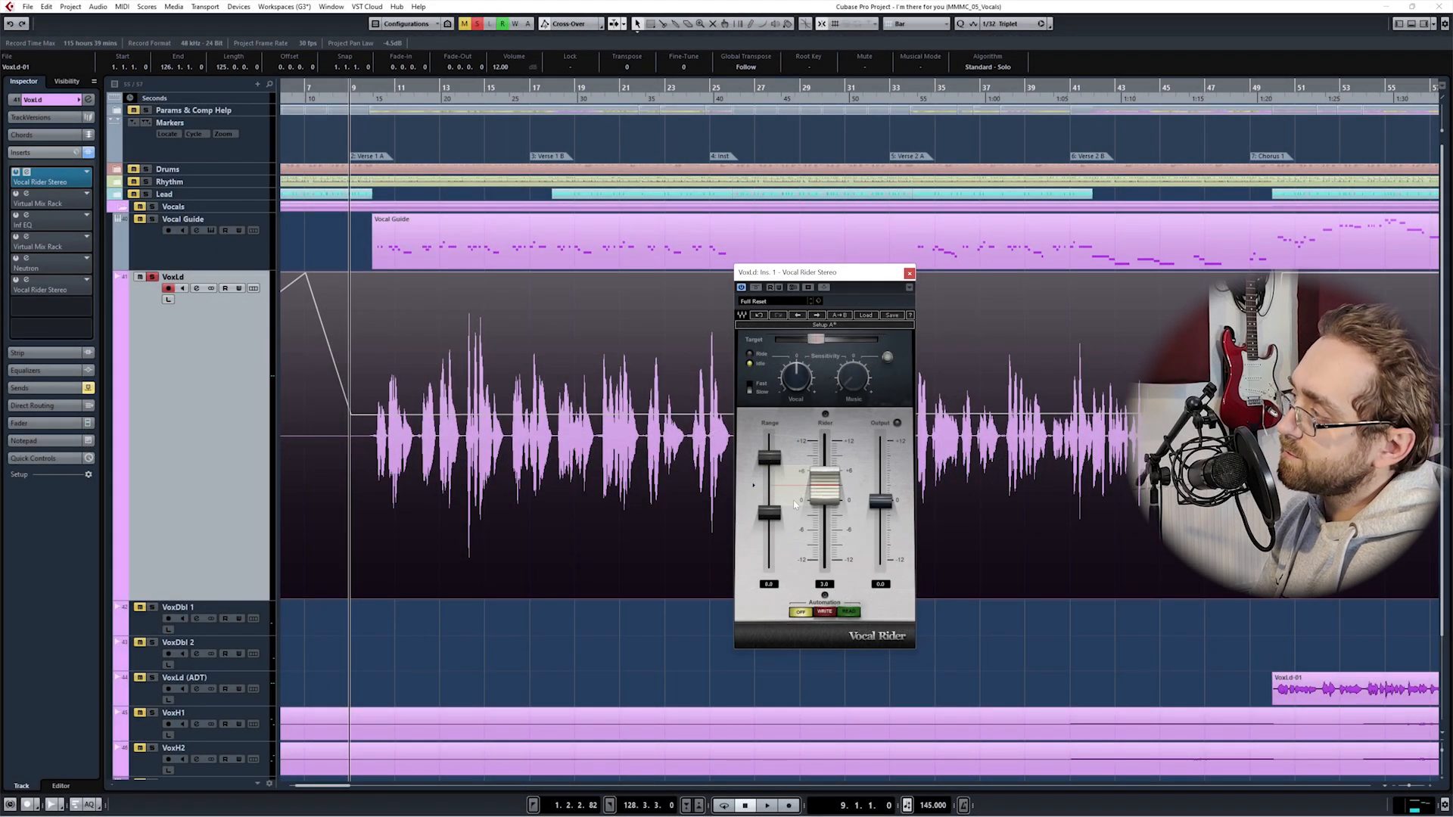
{"action": "type", "text": "6"}
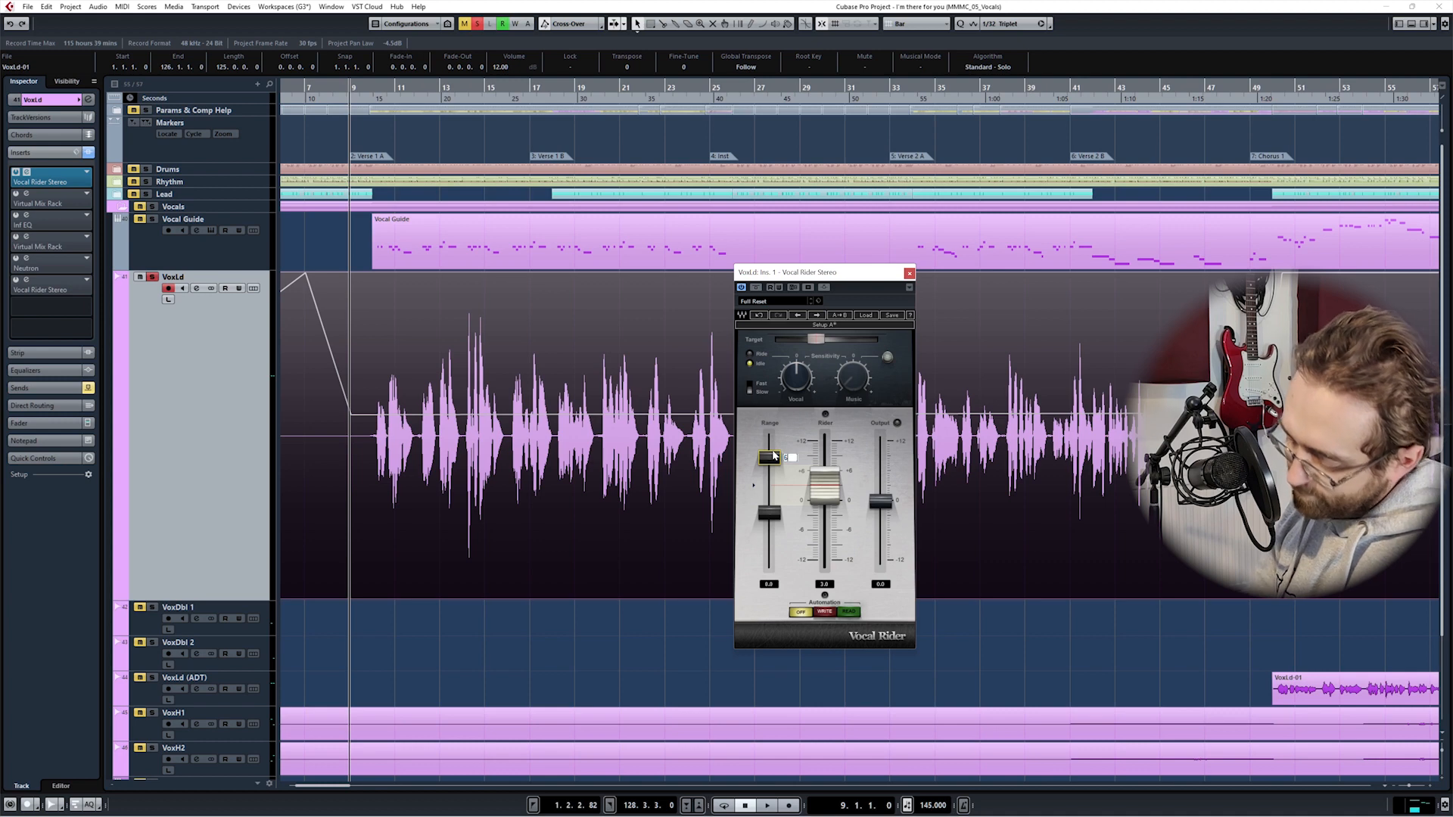
{"action": "key", "text": "Return"}
{"action": "left_click", "coordinate": [776, 517]}
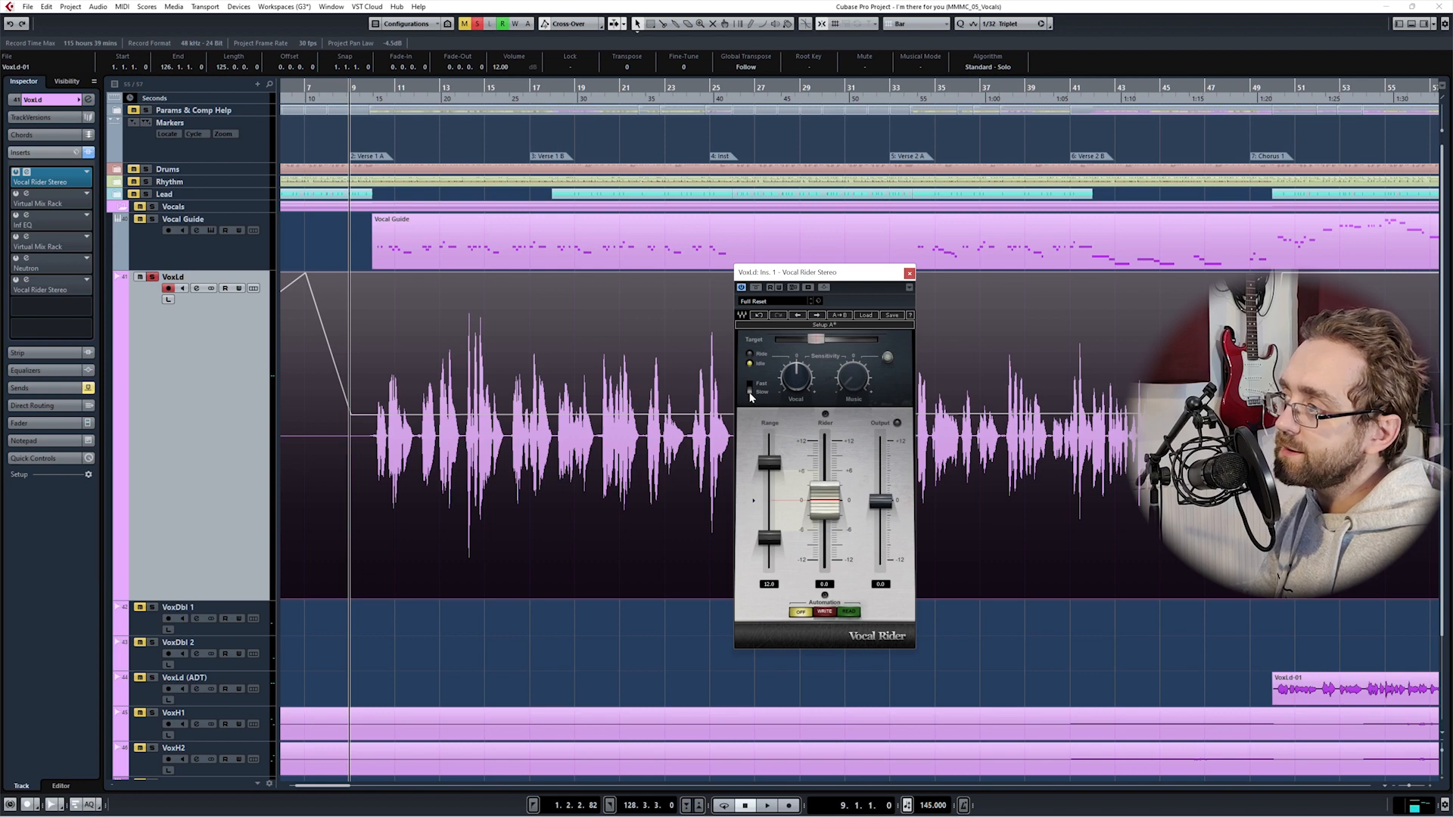
- Raise Vocal Rider's target to 0.0, play verse 1, and lower the target to around the middle of its scale
{"action": "left_click_drag", "start_coordinate": [815, 342], "coordinate": [877, 339]}
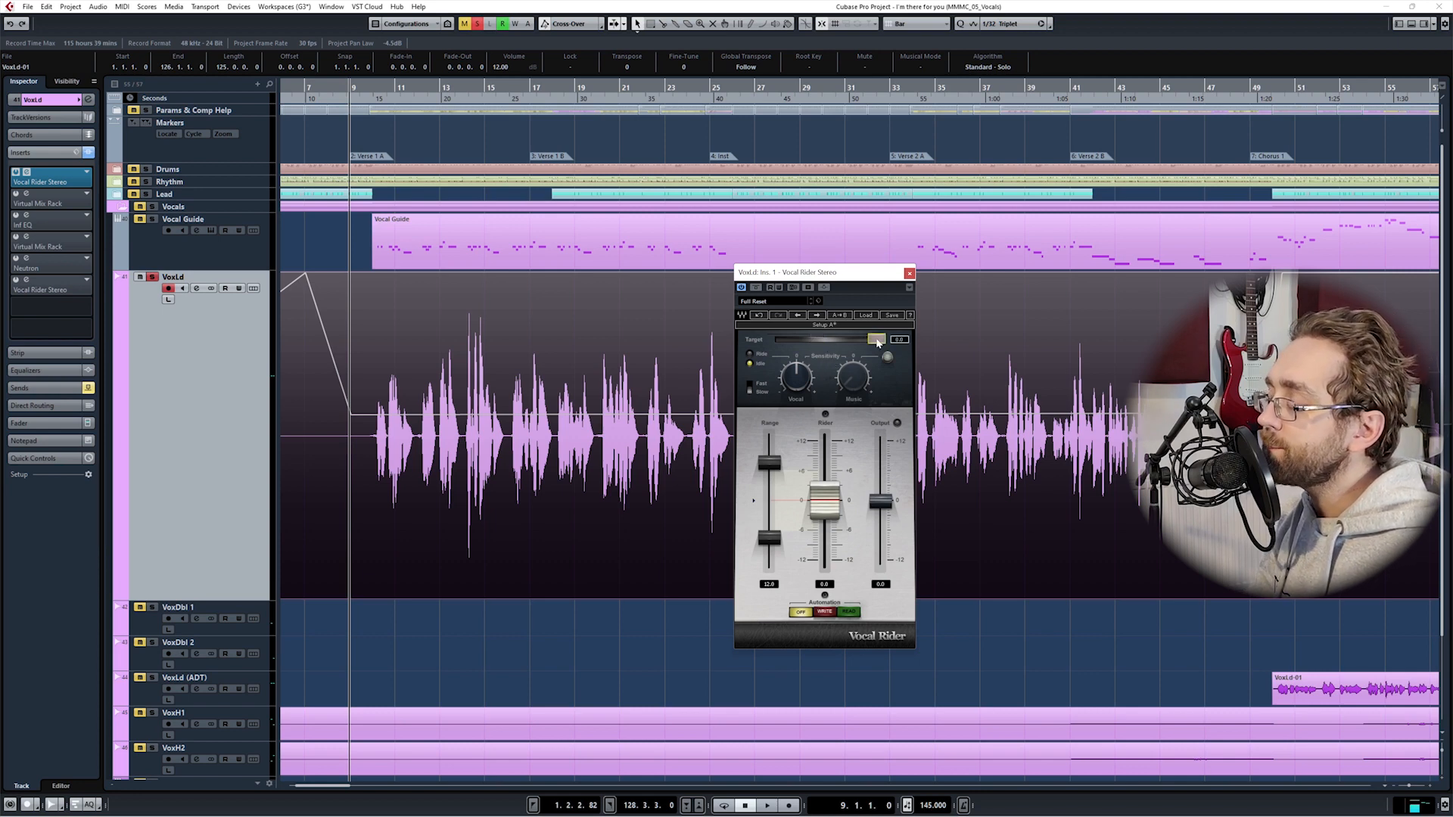
{"action": "key", "text": "F10"}
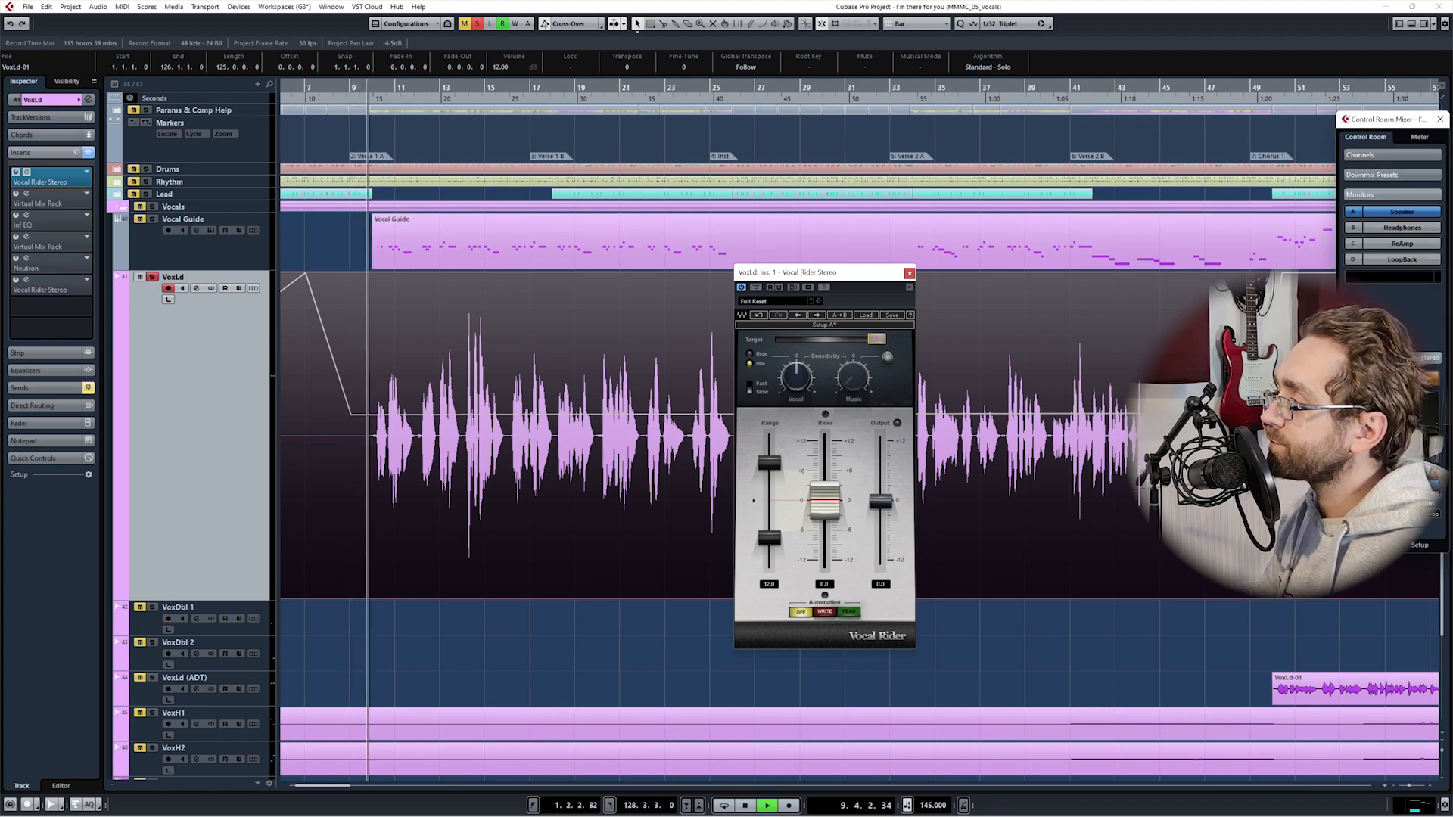
{"action": "key", "text": "F10"}
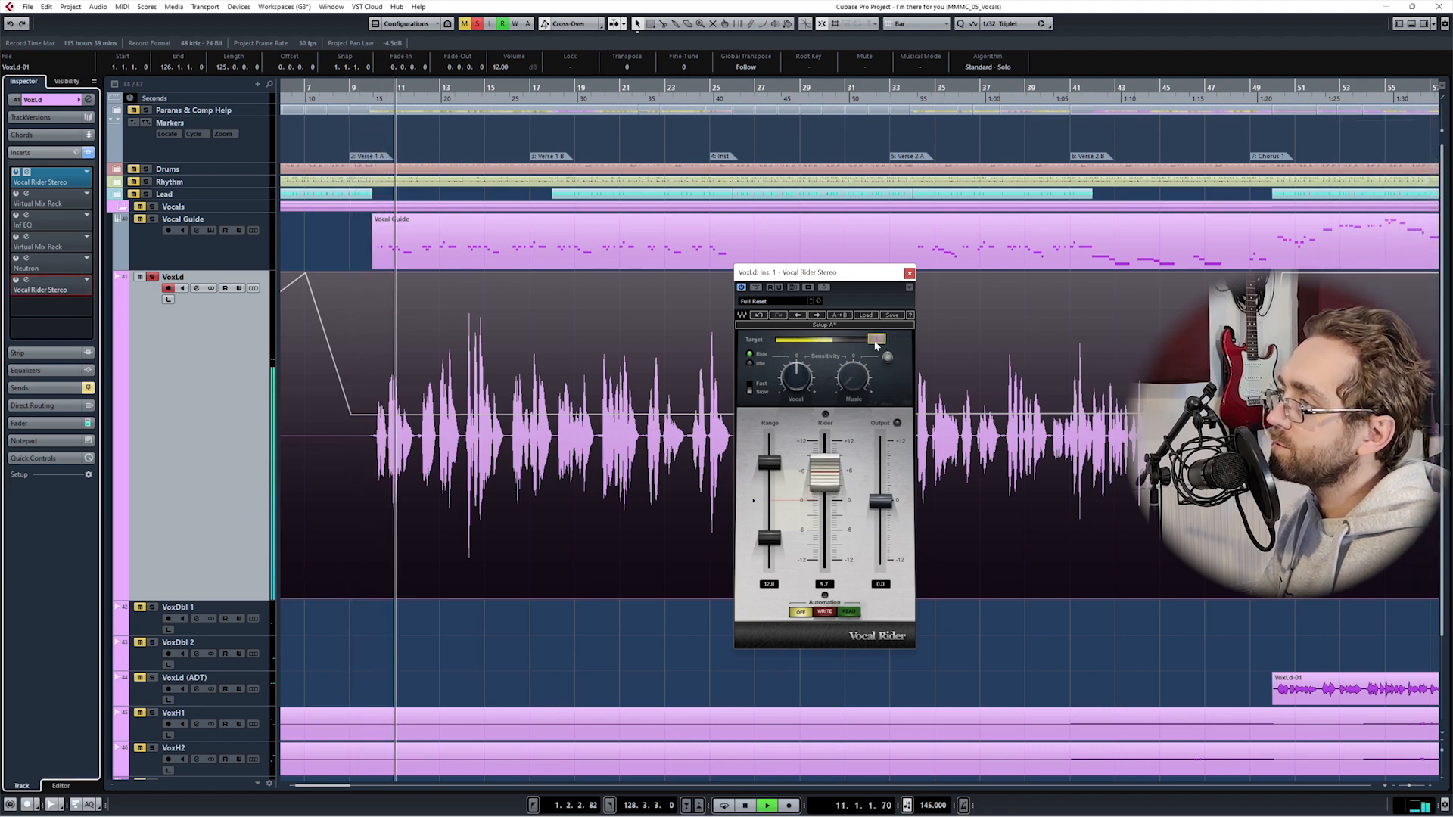
{"action": "left_click_drag", "start_coordinate": [877, 339], "coordinate": [825, 339]}
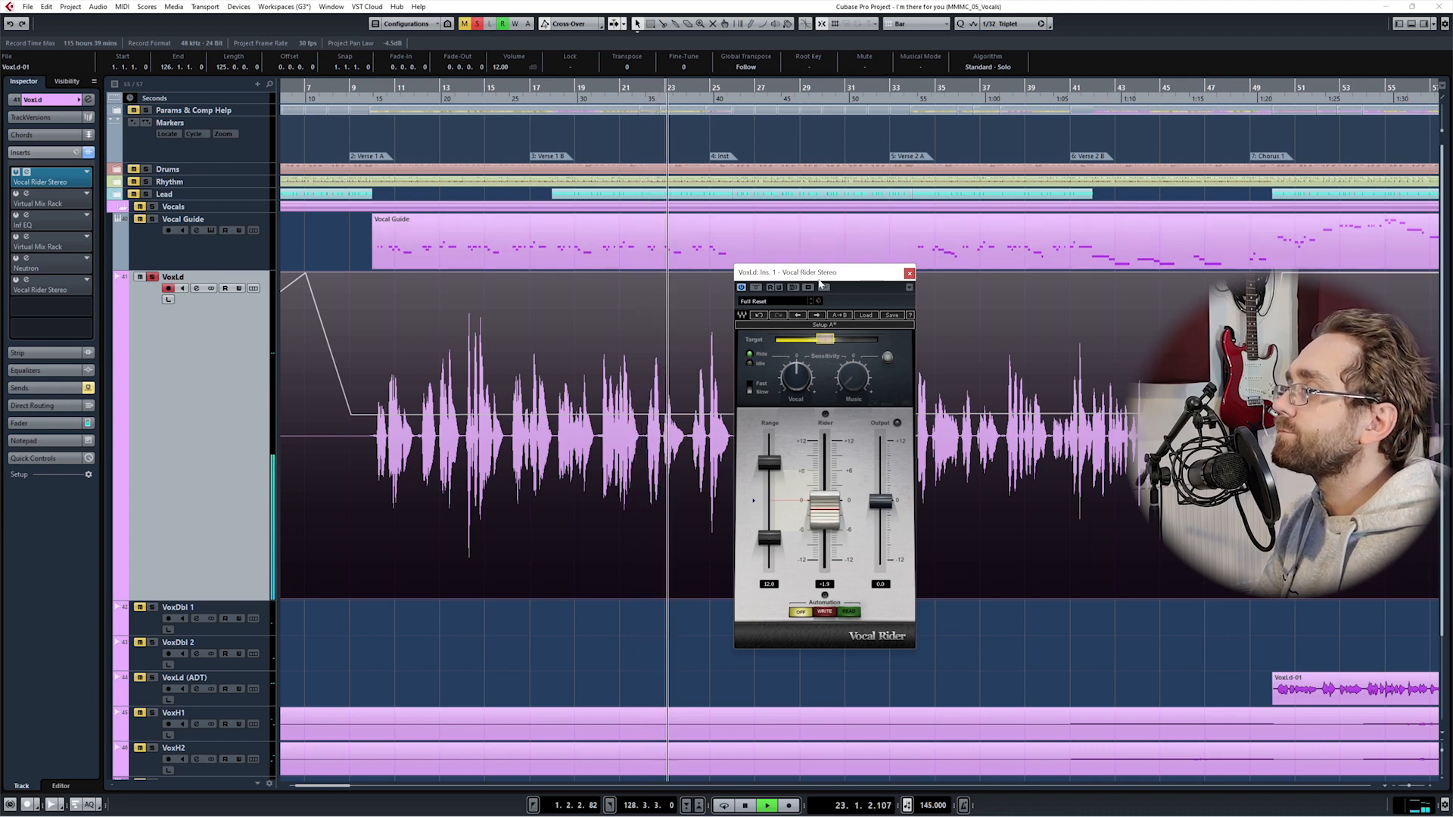
- Move the Vocal Rider window off the verse 2 waveform and fine-tune its target while verse 2 plays
{"action": "left_click_drag", "start_coordinate": [780, 275], "coordinate": [385, 253]}
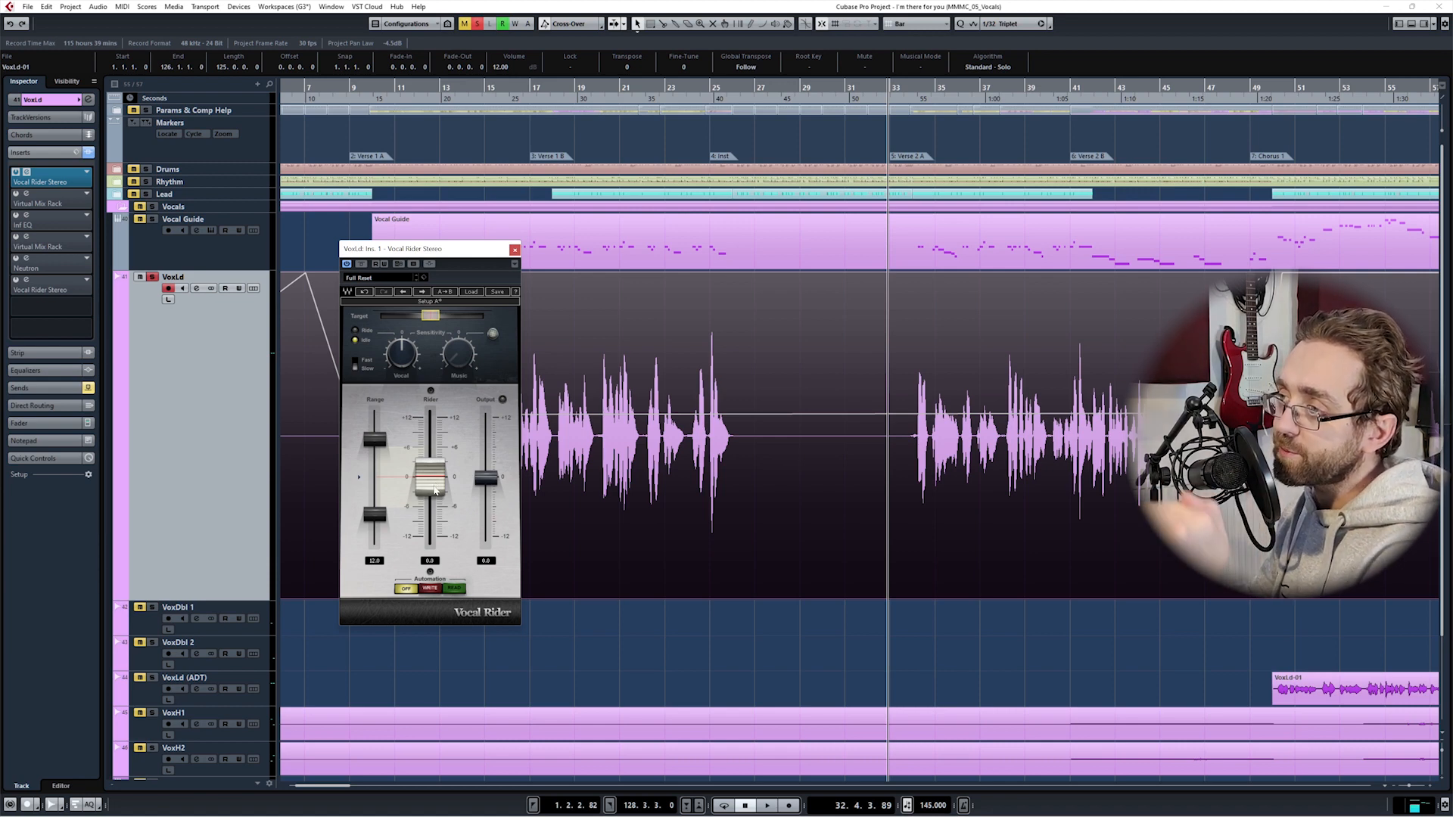
{"action": "key", "text": "space"}
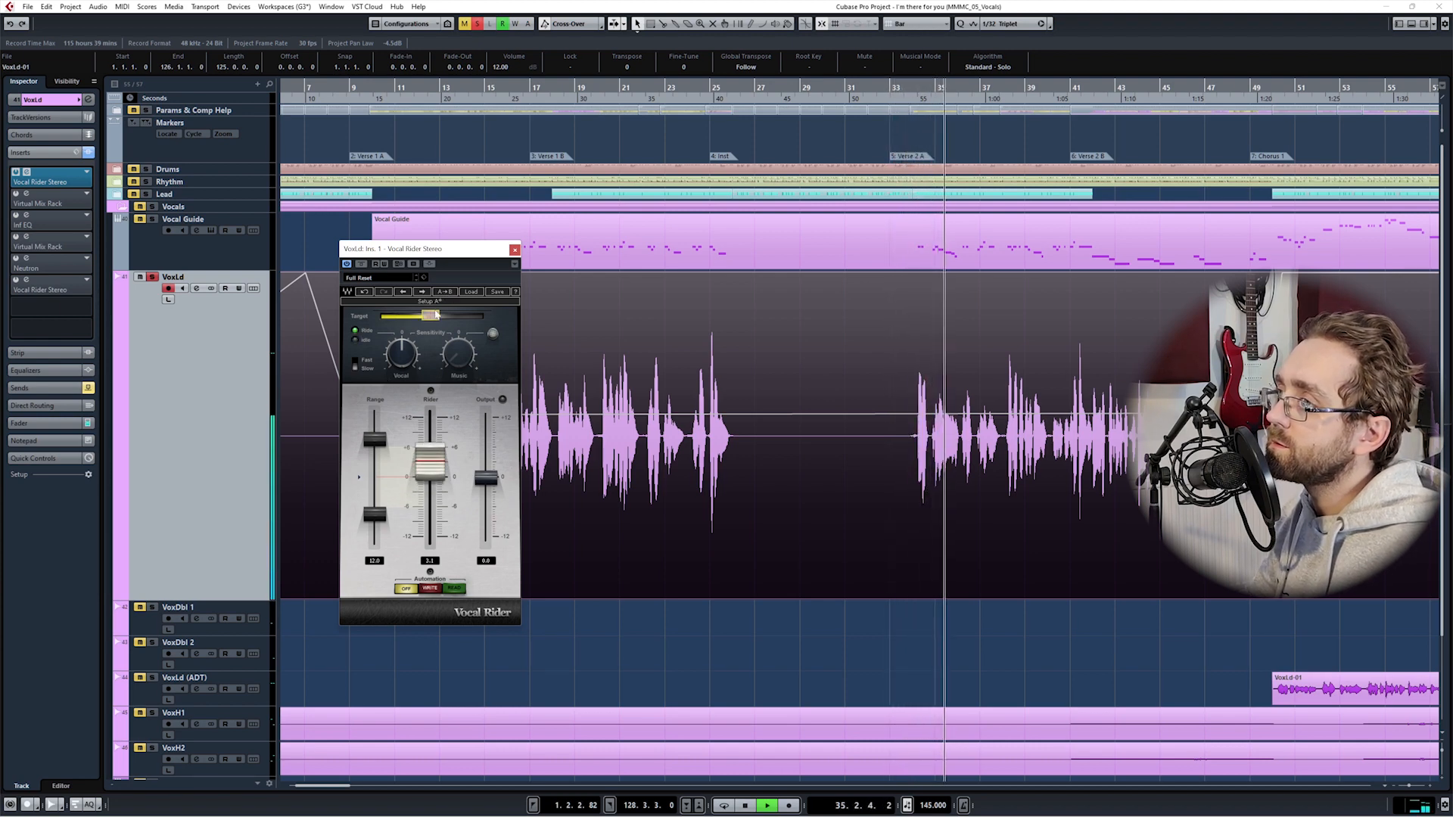
{"action": "left_click_drag", "start_coordinate": [433, 317], "coordinate": [429, 317]}
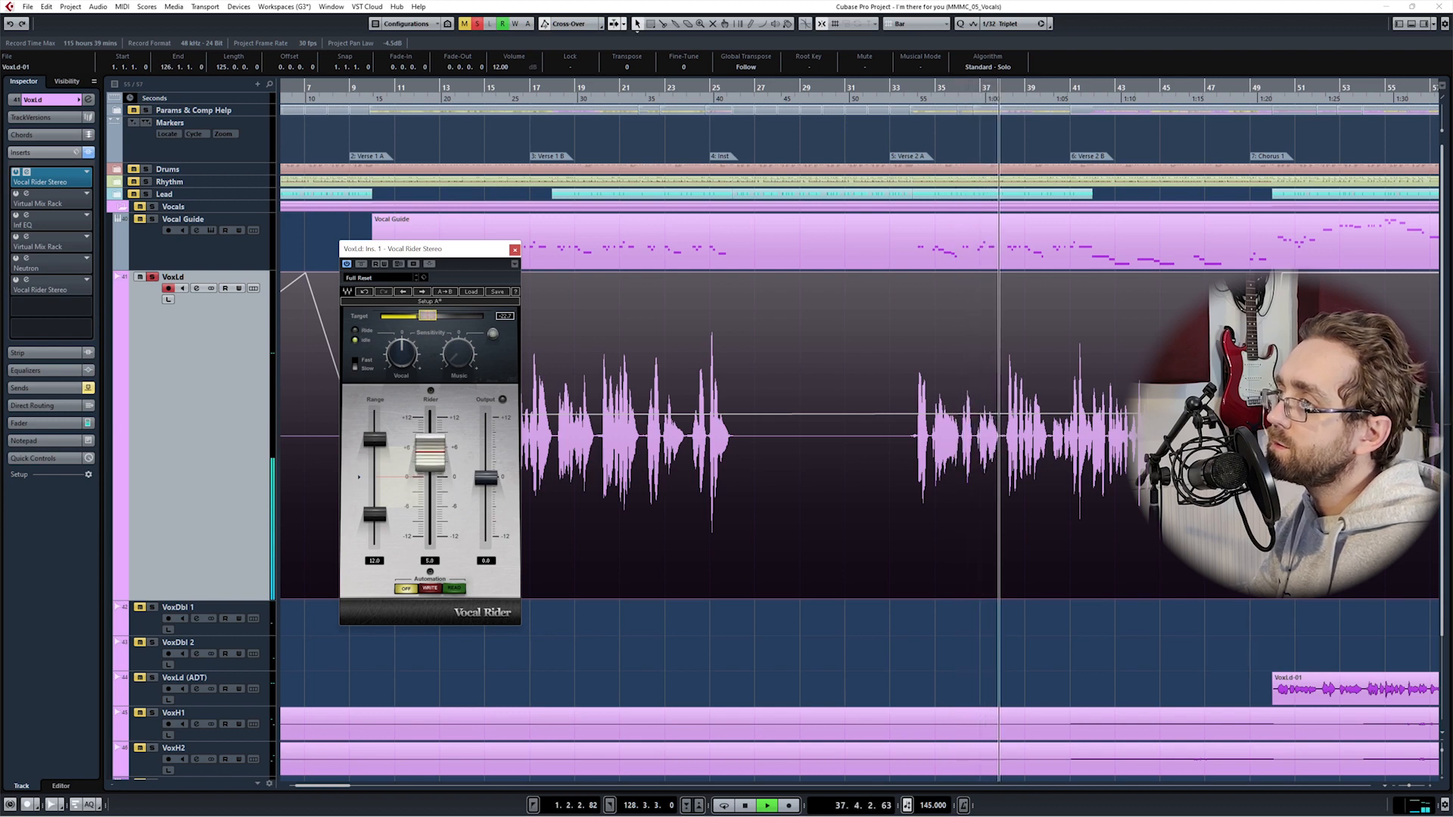
{"action": "left_click_drag", "start_coordinate": [430, 317], "coordinate": [431, 317]}
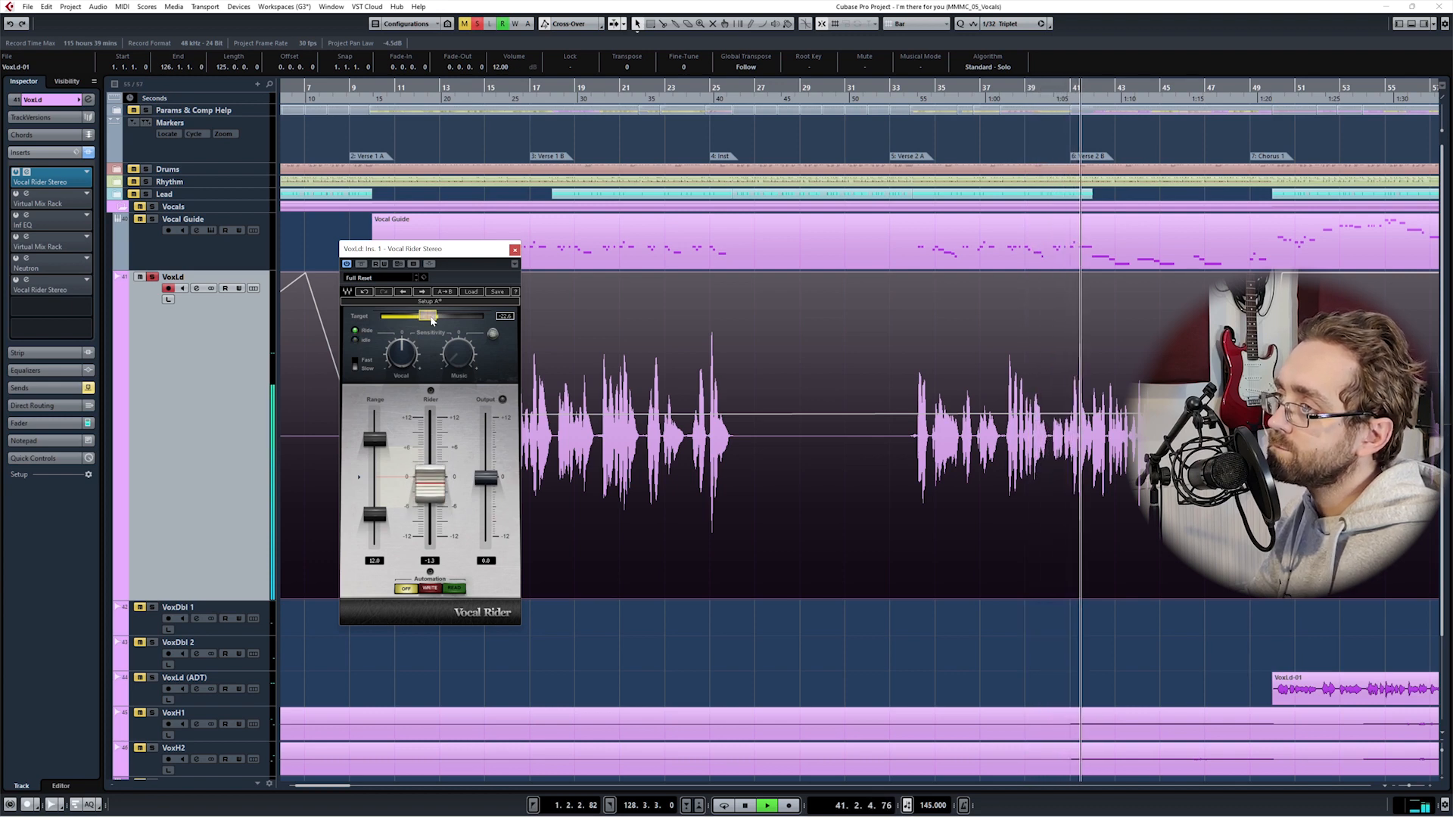
{"action": "key", "text": "space"}
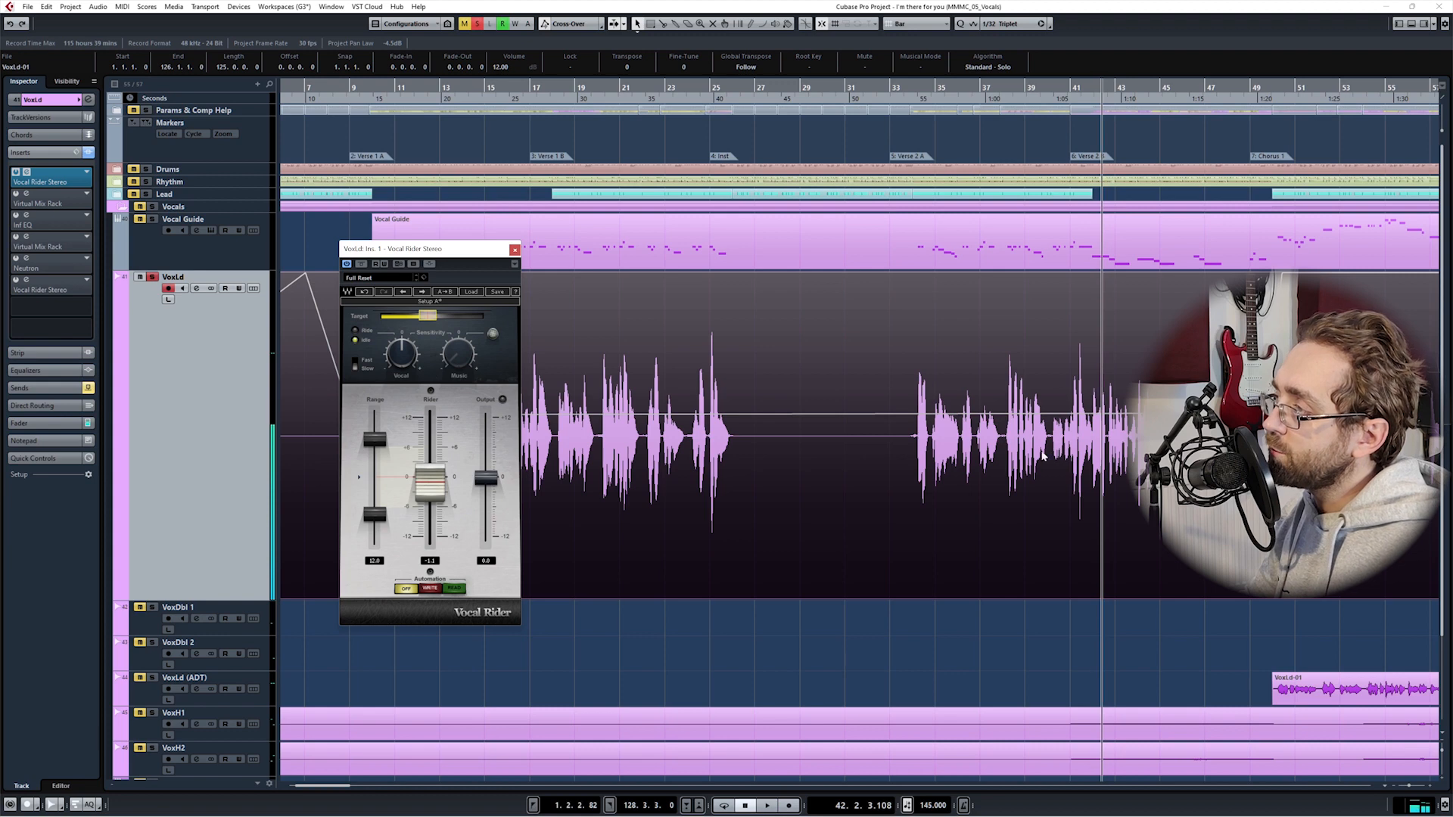
- Play the VoxLd passage from bar 40 into Verse 2 B to hear the vocal riding
{"action": "scroll", "coordinate": [1091, 463], "scroll_direction": "up", "scroll_amount": 6}
{"action": "scroll", "coordinate": [764, 88], "scroll_direction": "down", "scroll_amount": 2}
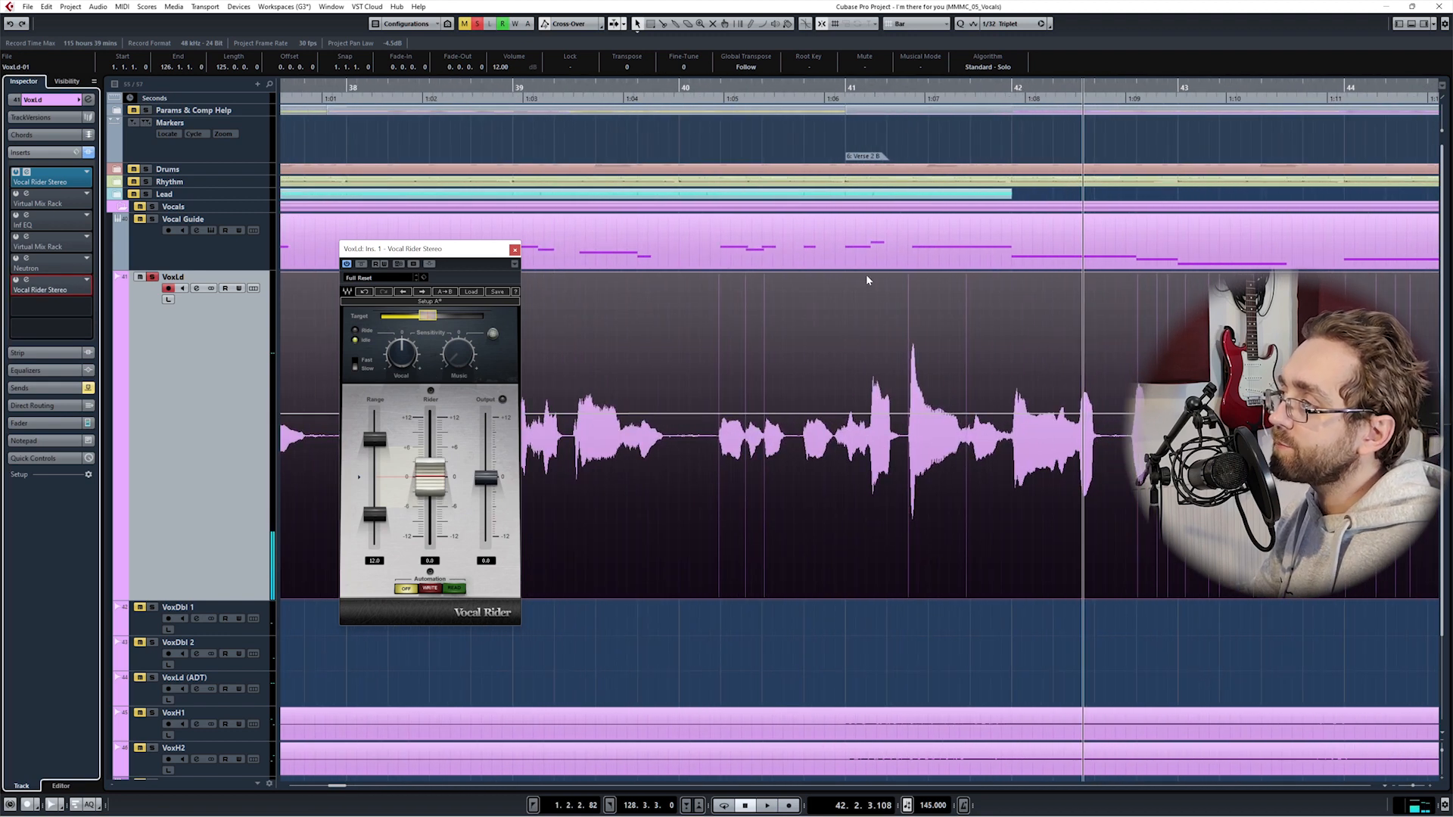
{"action": "left_click", "coordinate": [762, 87]}
{"action": "key", "text": "space"}
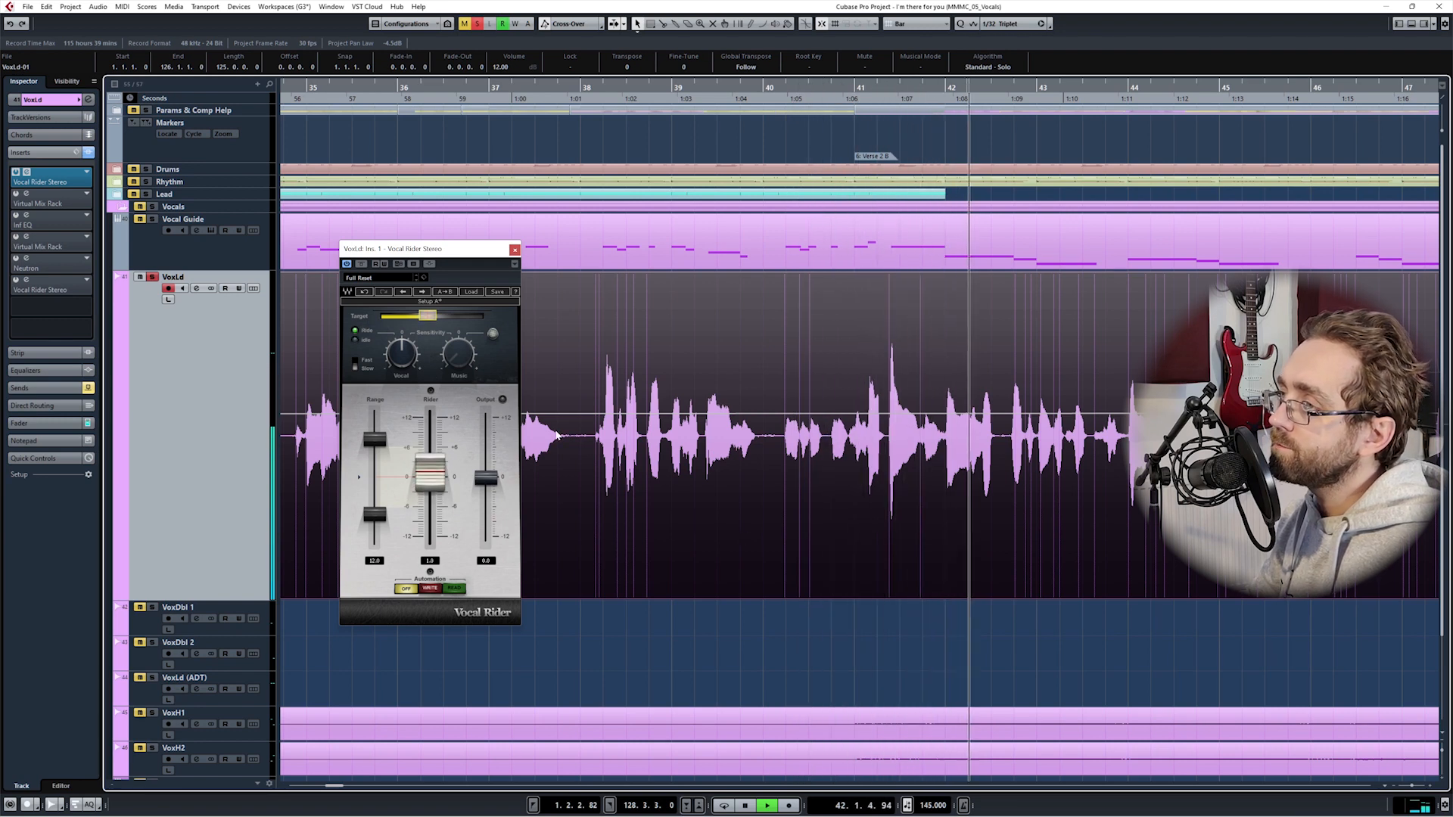
{"action": "key", "text": "space"}
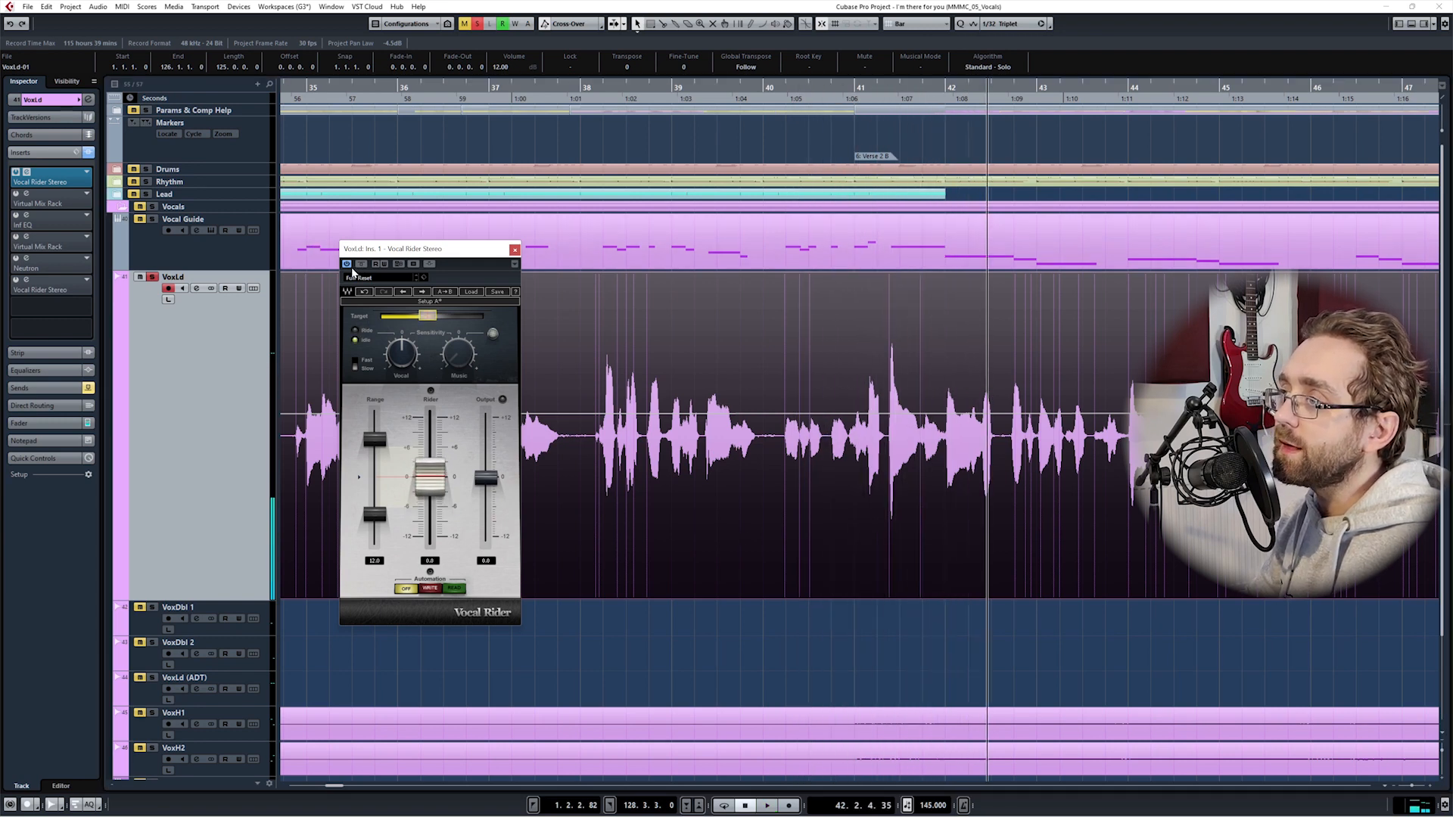
- Bypass the first Vocal Rider Stereo and replay the passage from bar 40 for comparison
{"action": "left_click", "coordinate": [361, 264]}
{"action": "key", "text": "KP_0"}
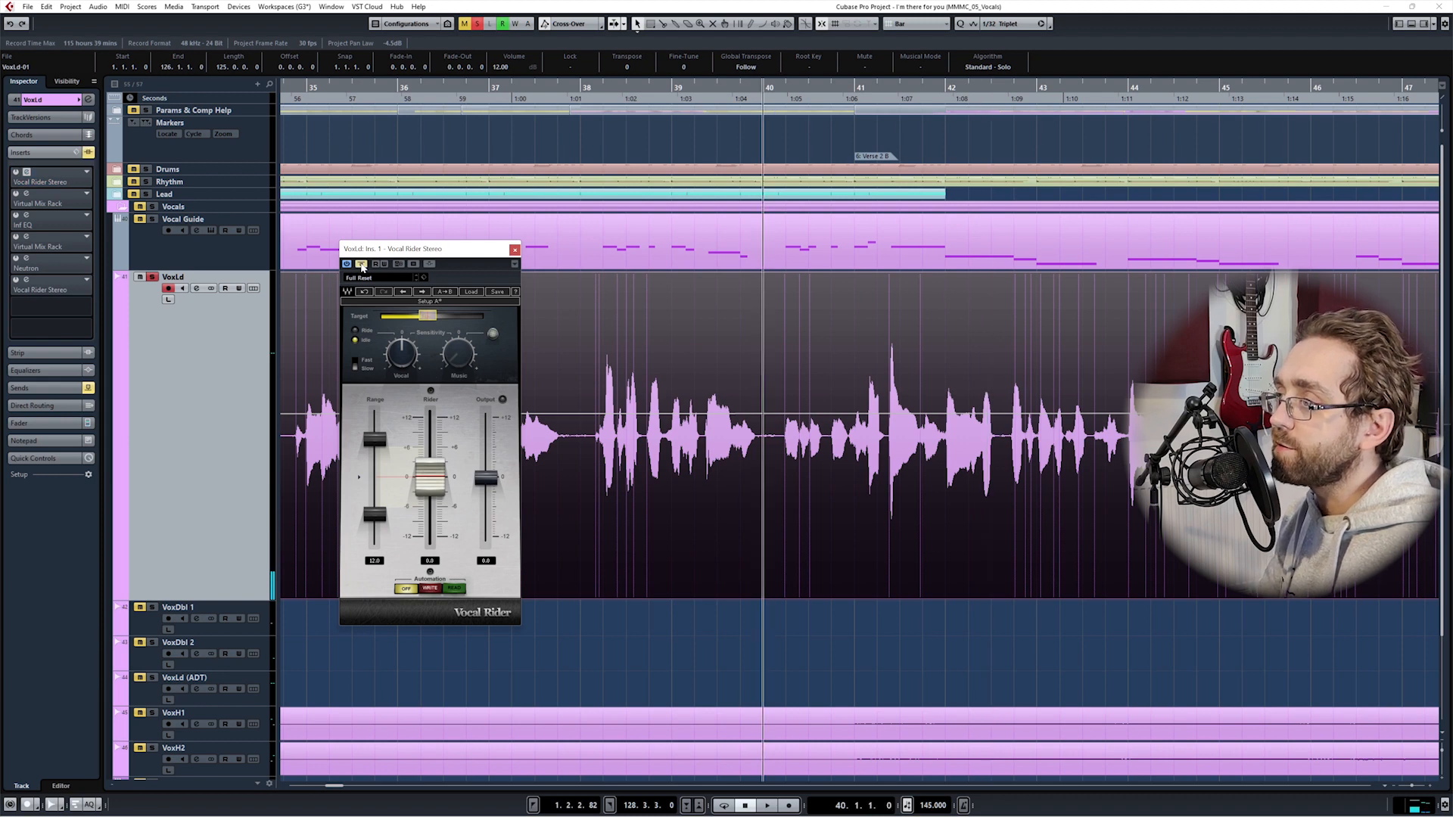
{"action": "key", "text": "space"}
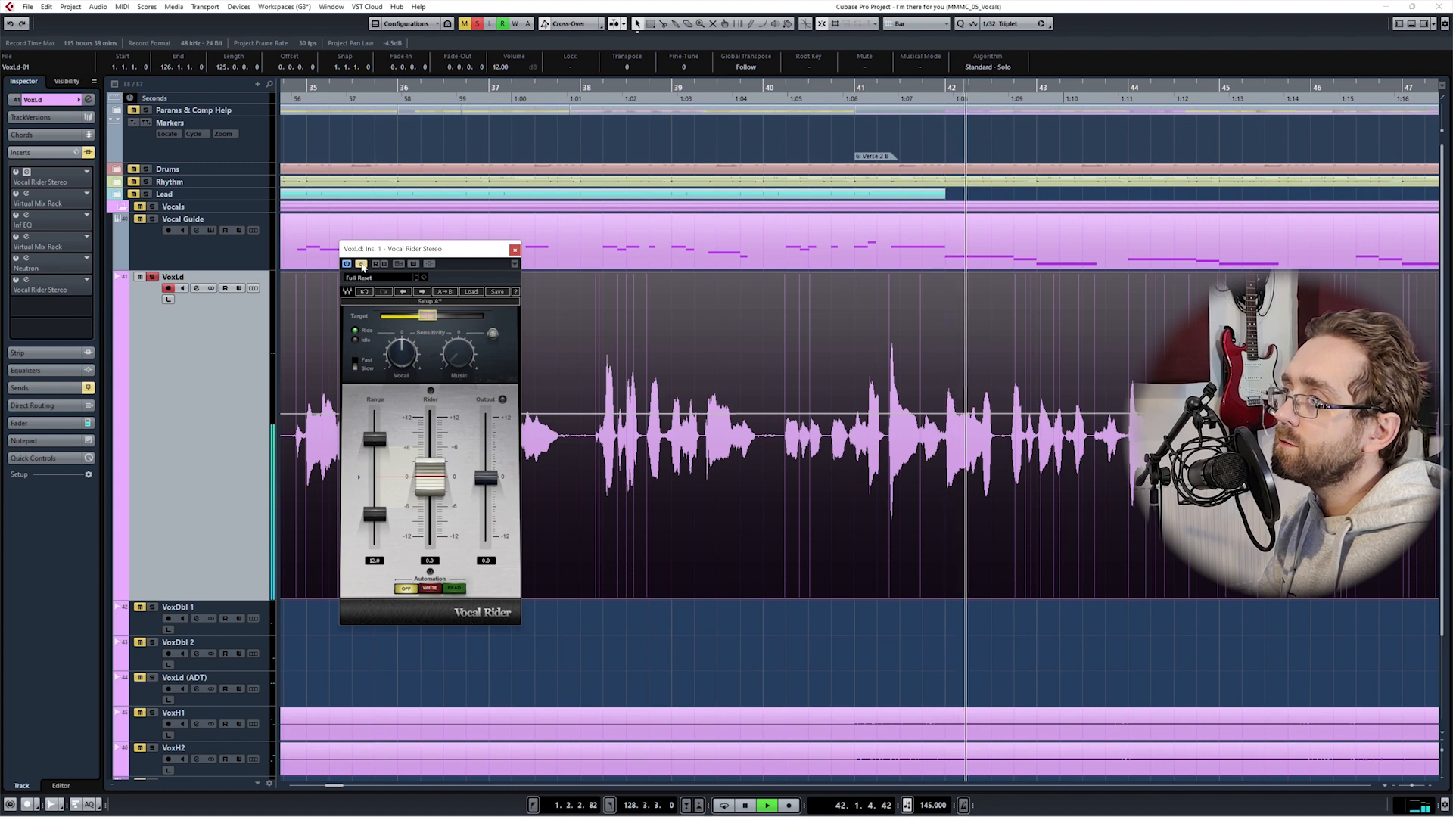
- Take the first Vocal Rider Stereo out of bypass and replay the VoxLd passage from bar 40
{"action": "key", "text": "space"}
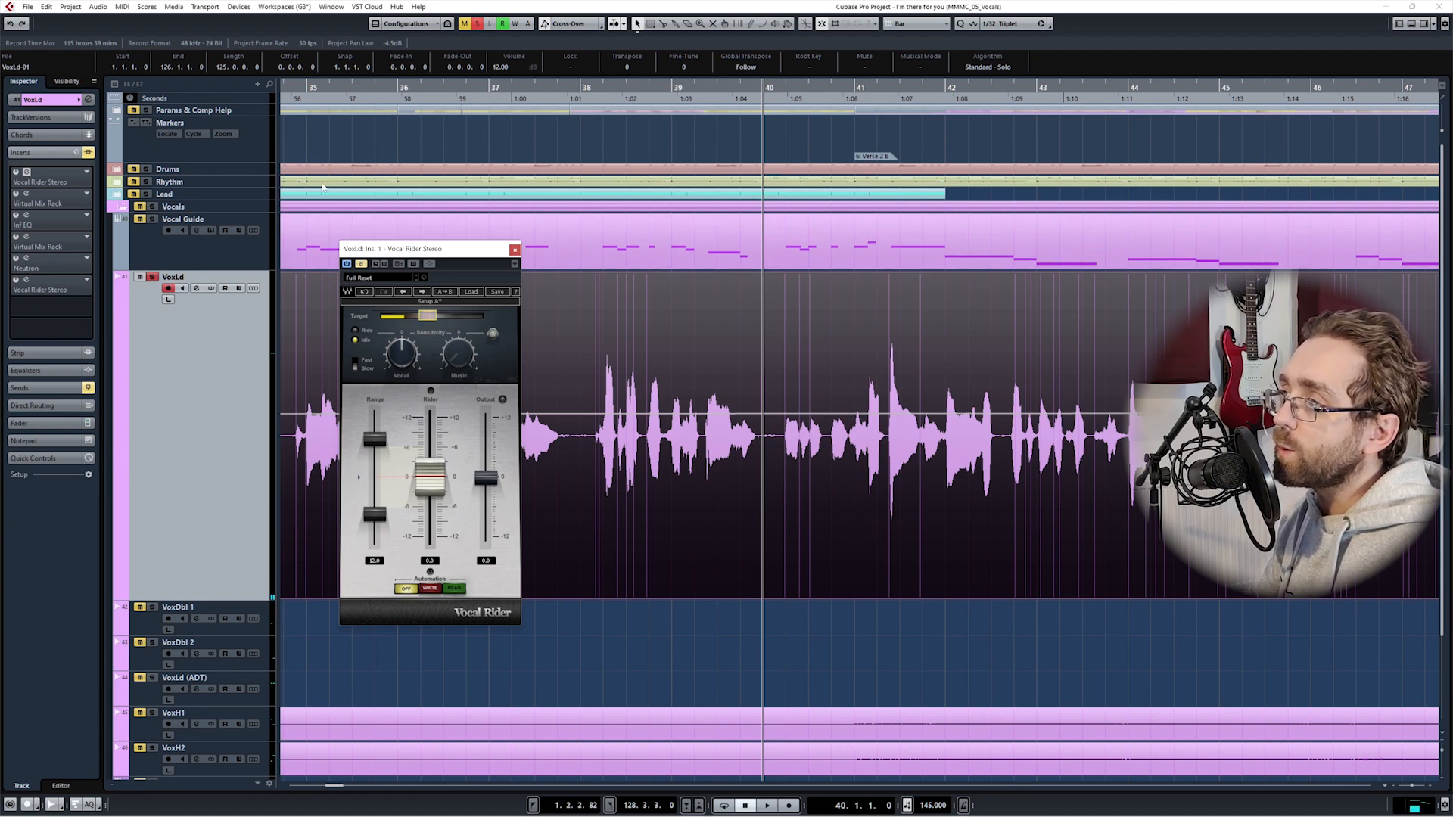
{"action": "left_click", "coordinate": [361, 264]}
{"action": "key", "text": "space"}
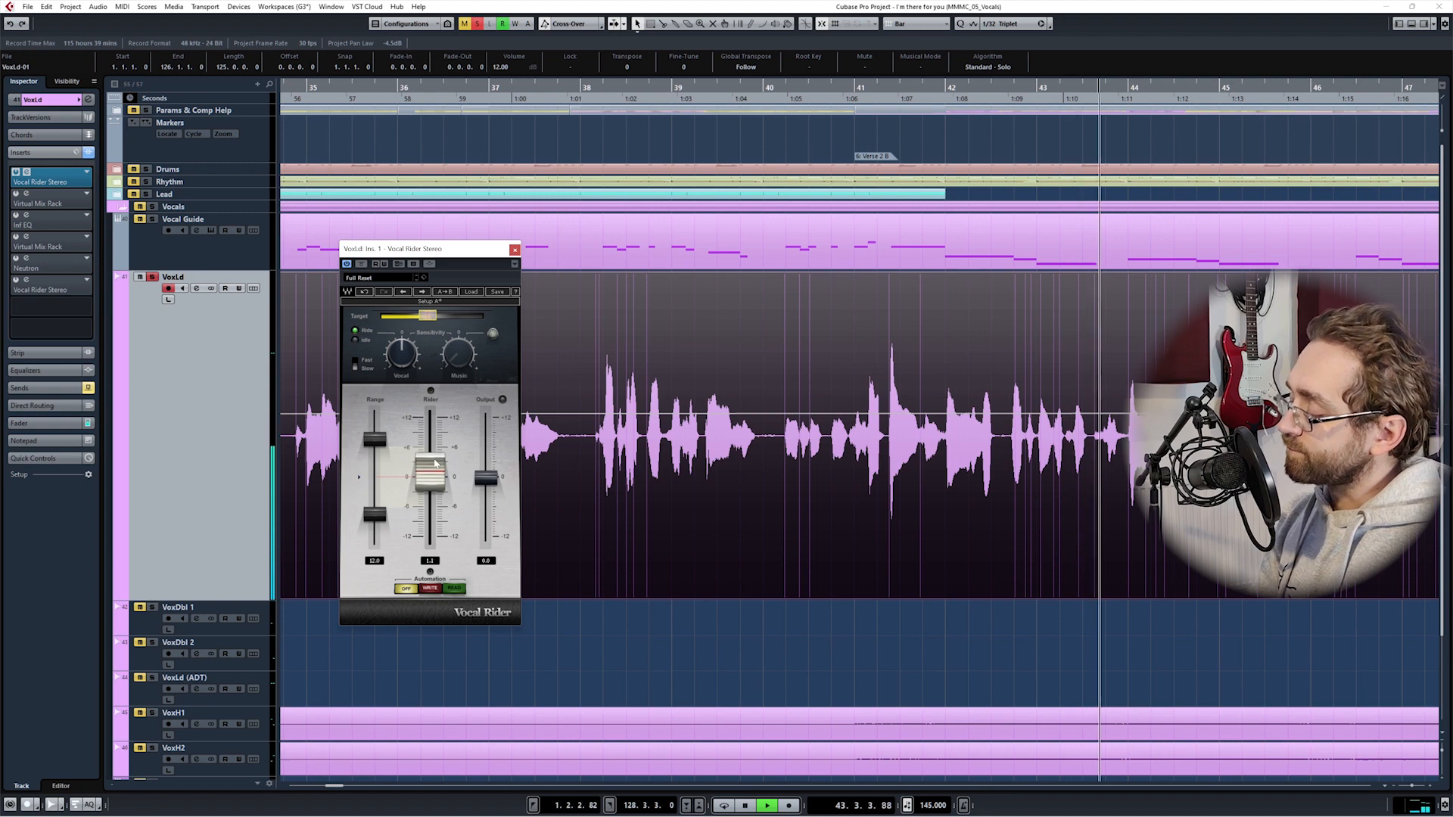
{"action": "key", "text": "space"}
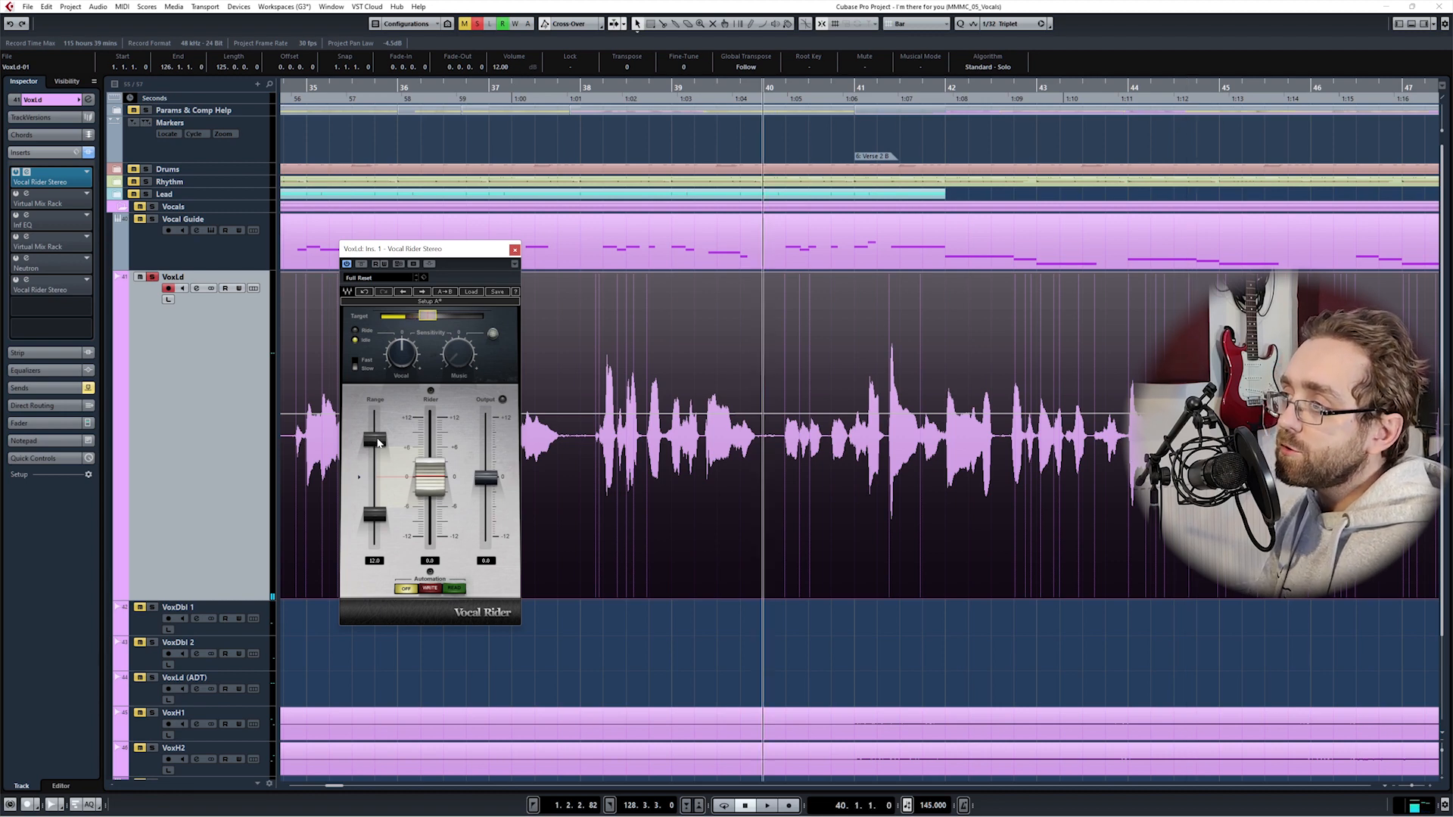
- Narrow Vocal Rider's range to 8.0 by bringing both limits closer to the centre, play from bar 40, and close the plug-in window
{"action": "left_click", "coordinate": [379, 442]}
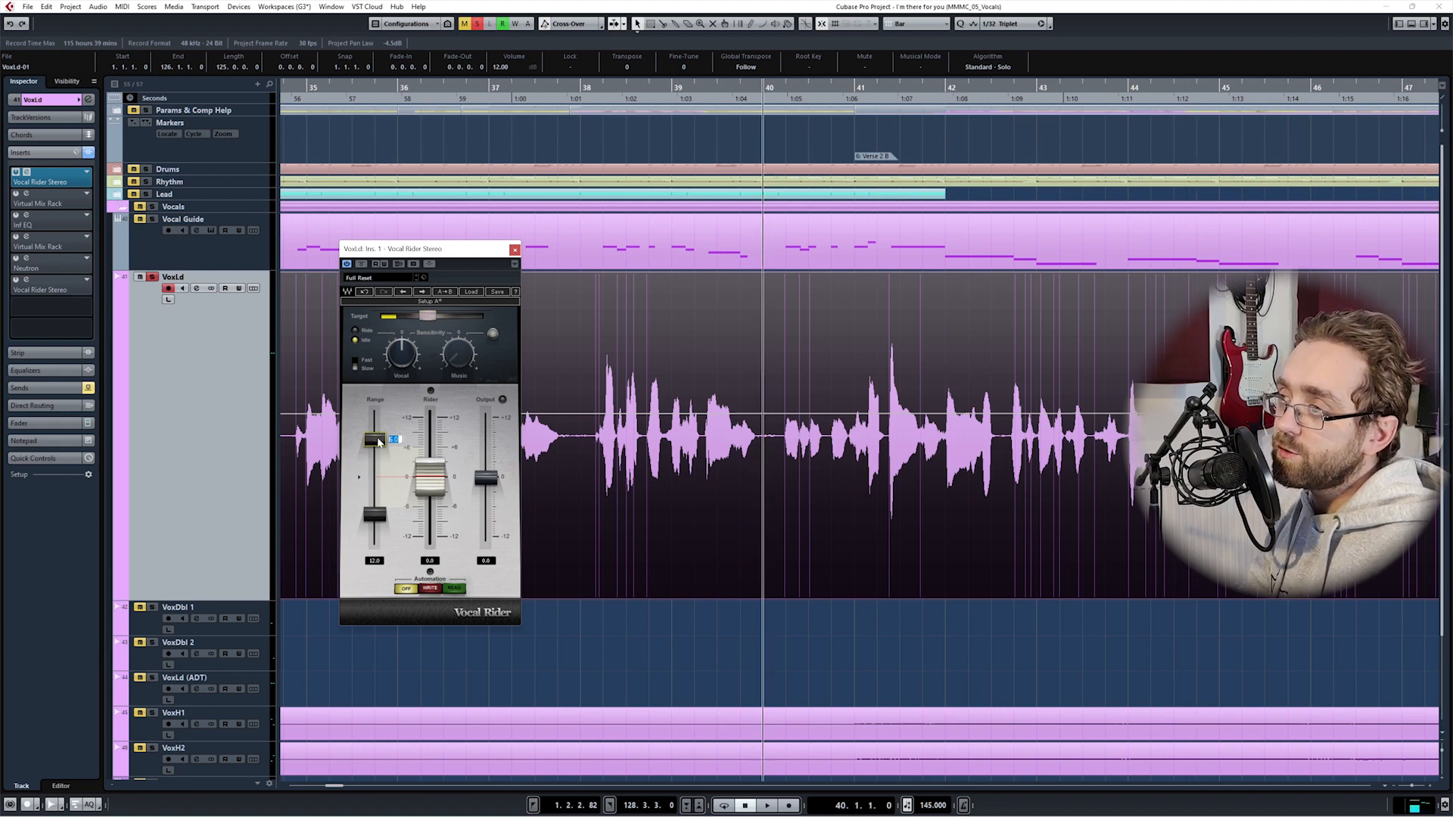
{"action": "left_click_drag", "start_coordinate": [379, 443], "coordinate": [378, 448]}
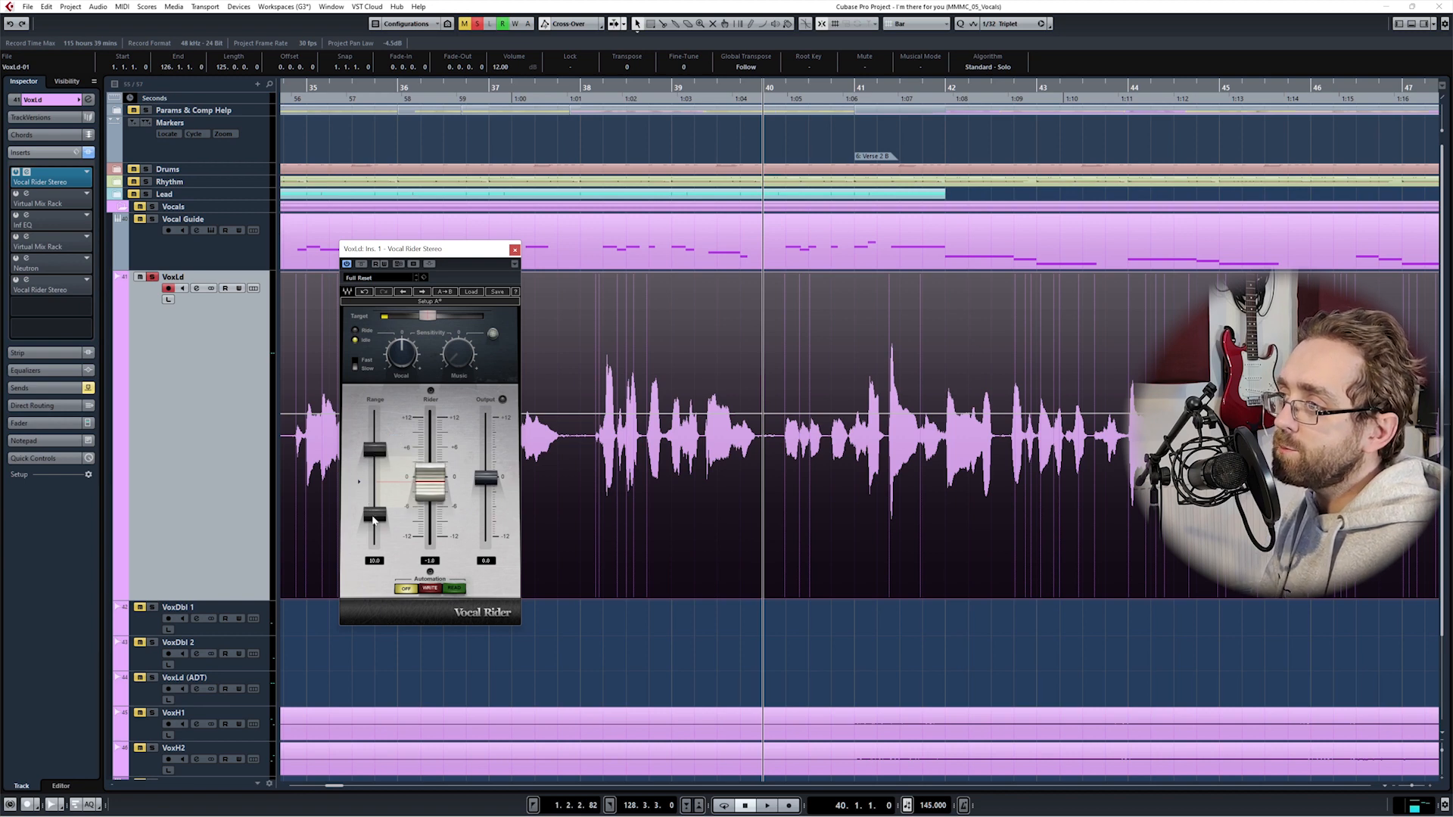
{"action": "left_click", "coordinate": [373, 516]}
{"action": "key", "text": "Return"}
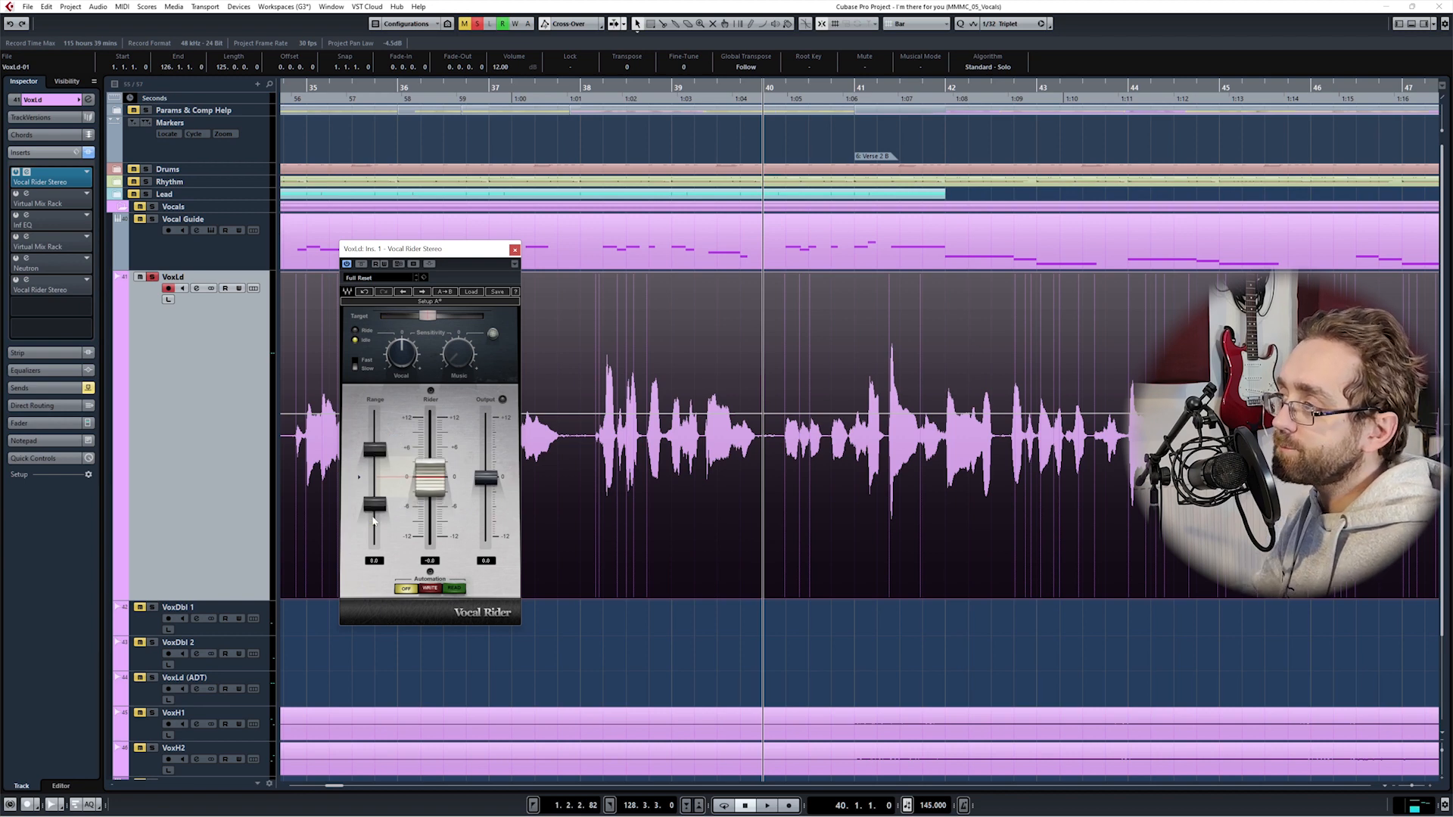
{"action": "key", "text": "space"}
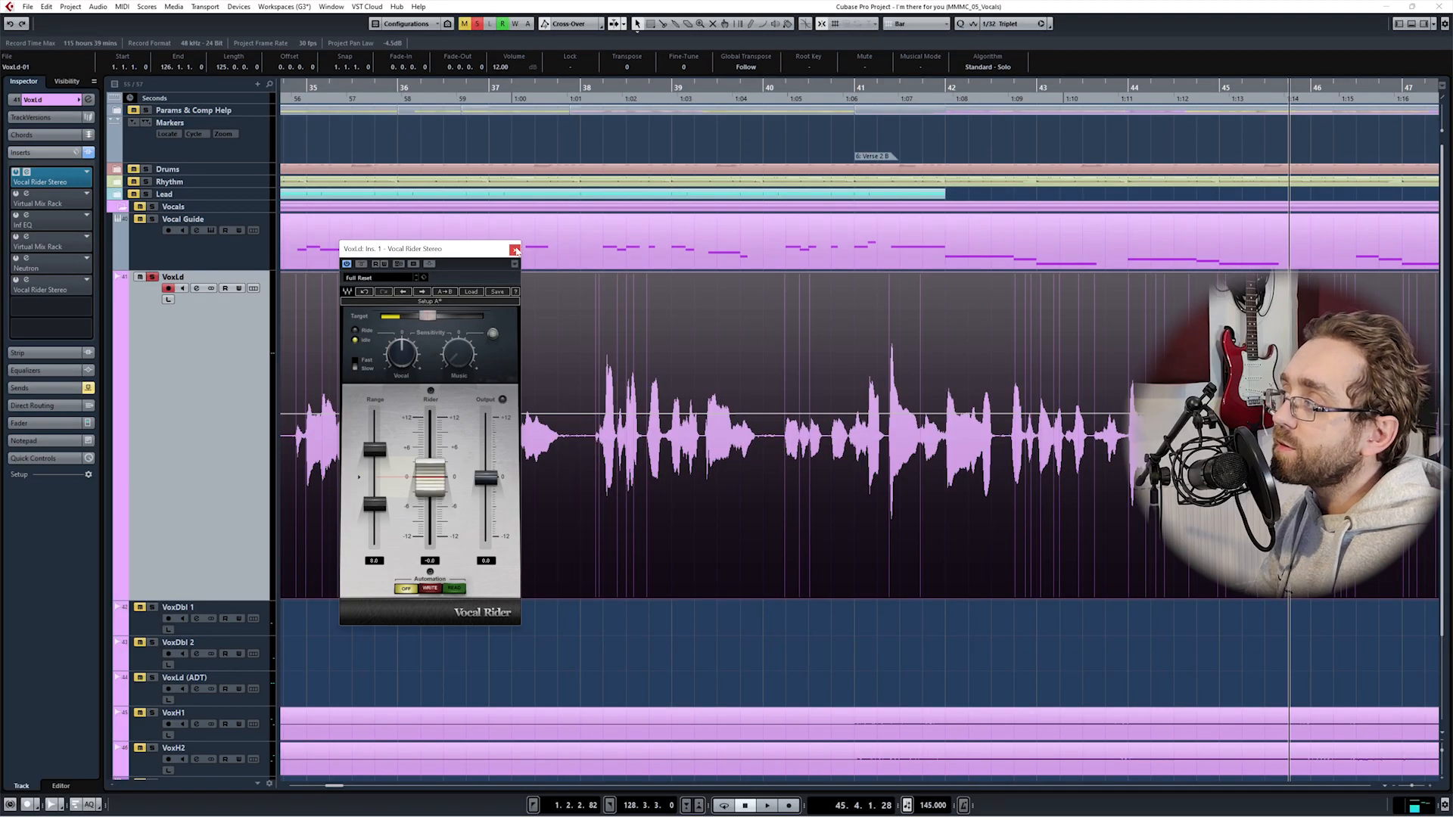
{"action": "left_click", "coordinate": [514, 245]}
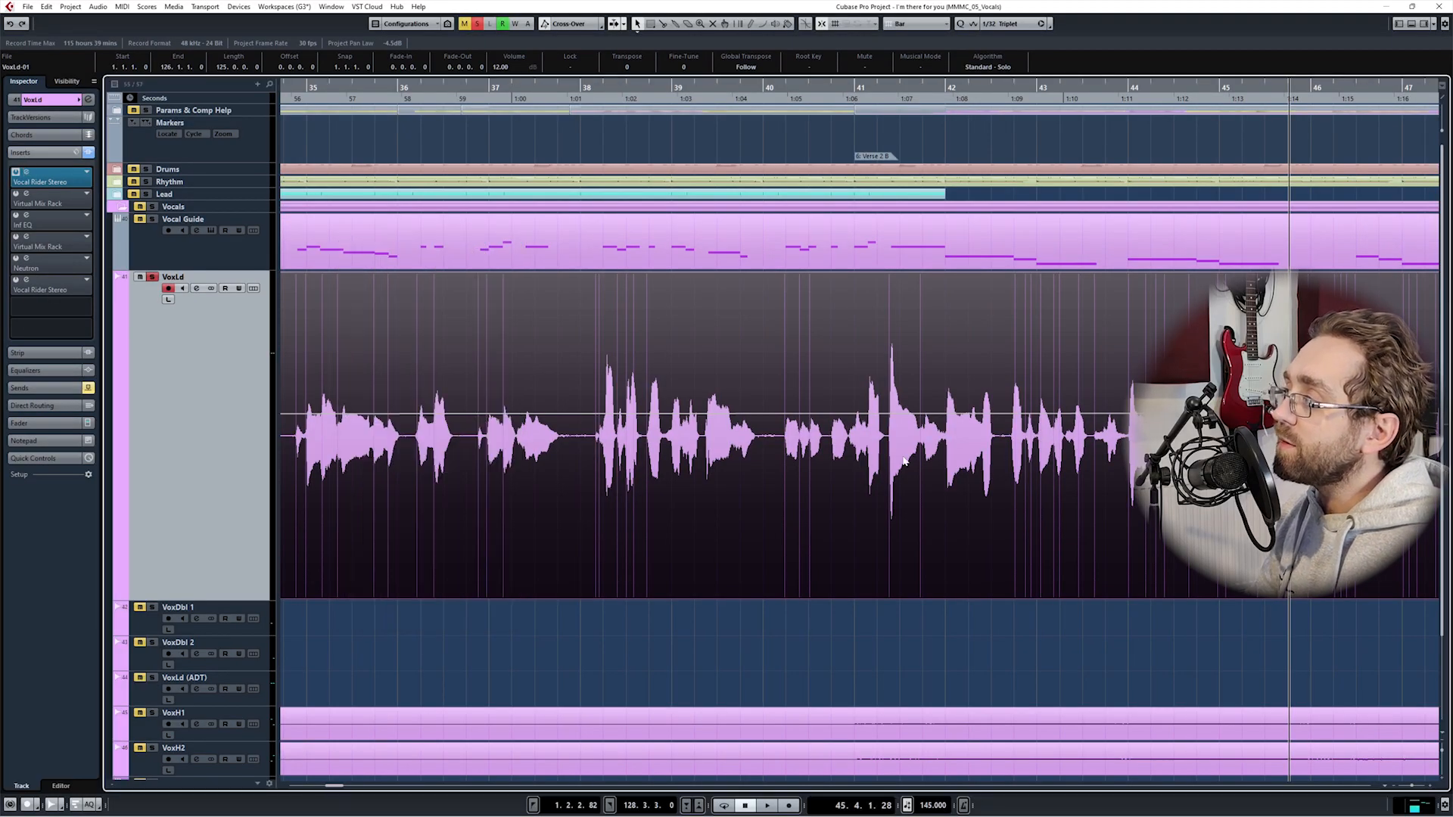
- Draw a dip in the VoxLd event's volume curve over the loud peak just after bar 41
{"action": "scroll", "coordinate": [910, 441], "scroll_direction": "up", "scroll_amount": 6}
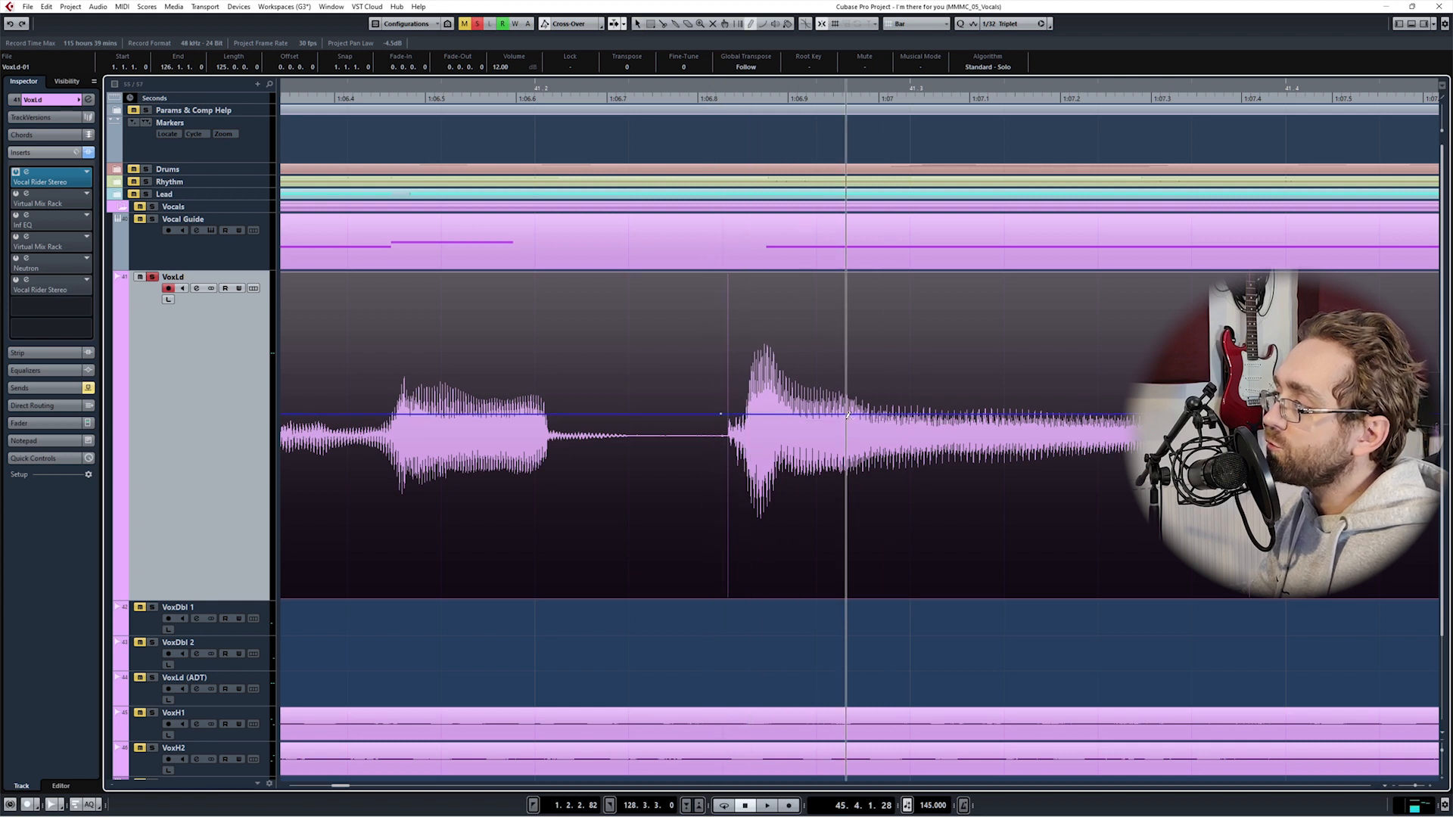
{"action": "left_click_drag", "start_coordinate": [847, 414], "coordinate": [872, 416]}
{"action": "left_click_drag", "start_coordinate": [768, 412], "coordinate": [751, 505]}
{"action": "left_click_drag", "start_coordinate": [805, 478], "coordinate": [815, 490]}
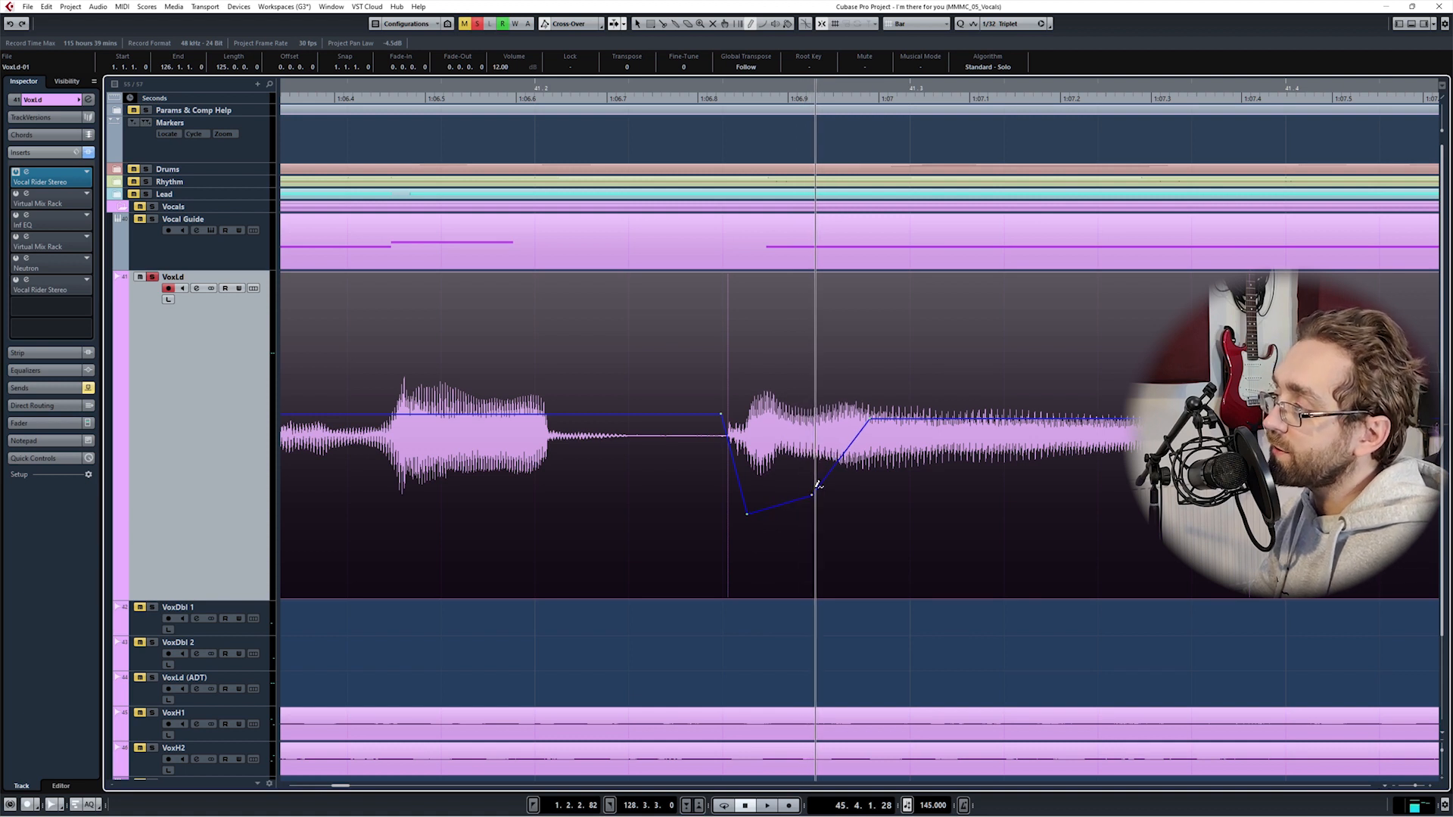
- Remove the dip's points from the VoxLd volume curve so it is flat across the peak again
{"action": "left_click", "coordinate": [812, 495], "text": "shift"}
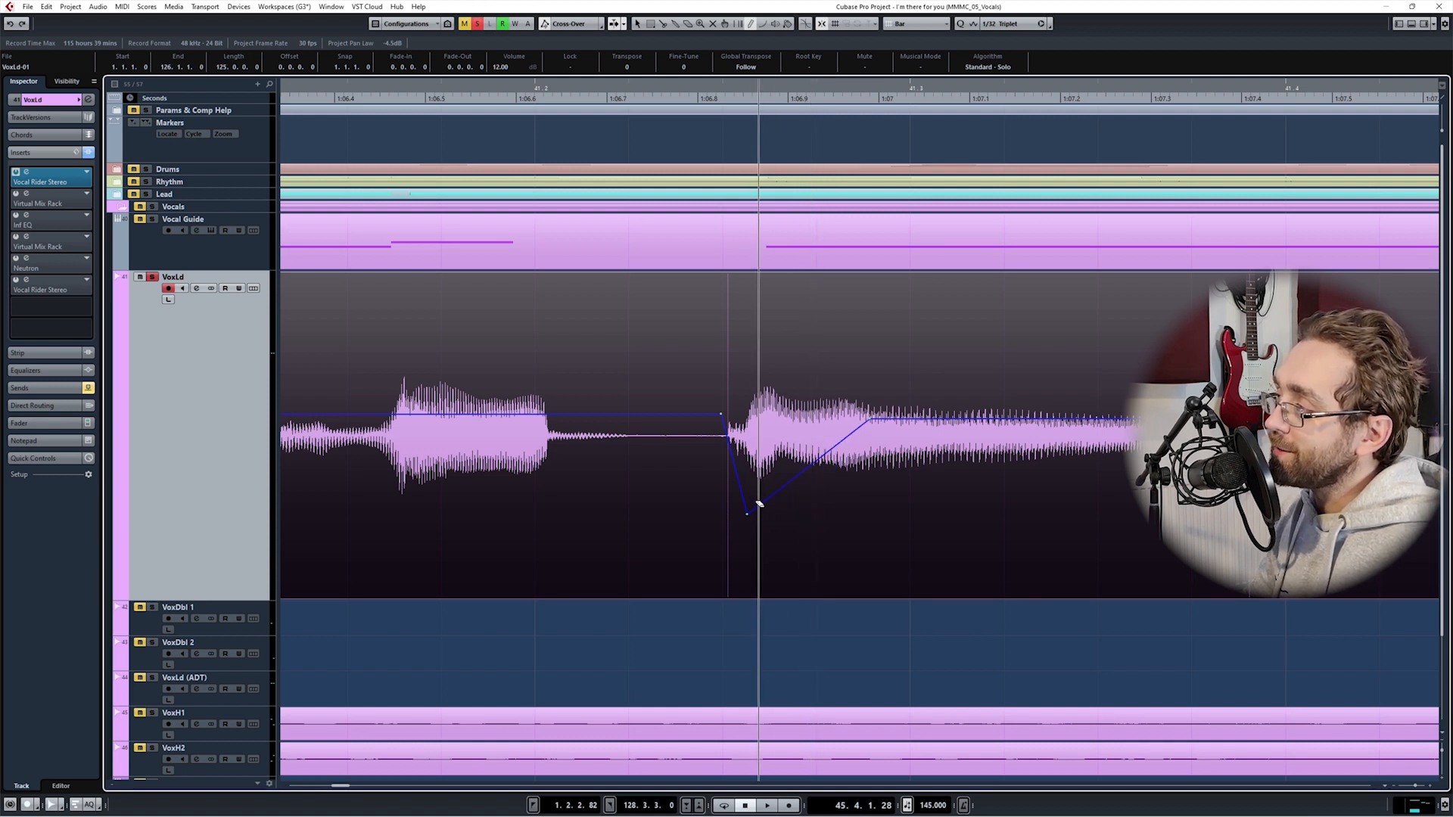
{"action": "left_click", "coordinate": [749, 515], "text": "shift"}
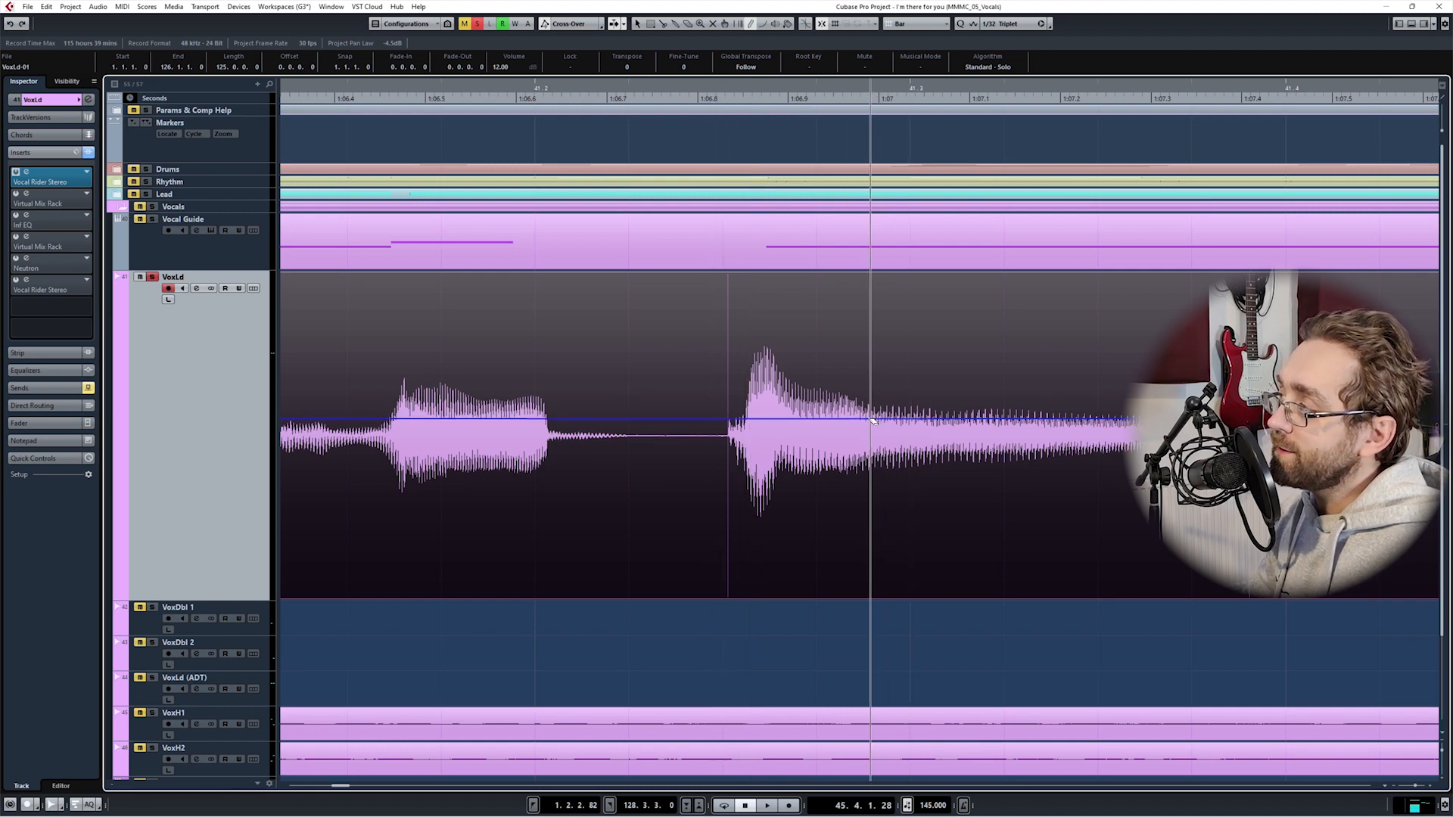
{"action": "key", "text": "g"}
{"action": "key", "text": "g"}
{"action": "key", "text": "g"}
{"action": "key", "text": "g"}
{"action": "key", "text": "g"}
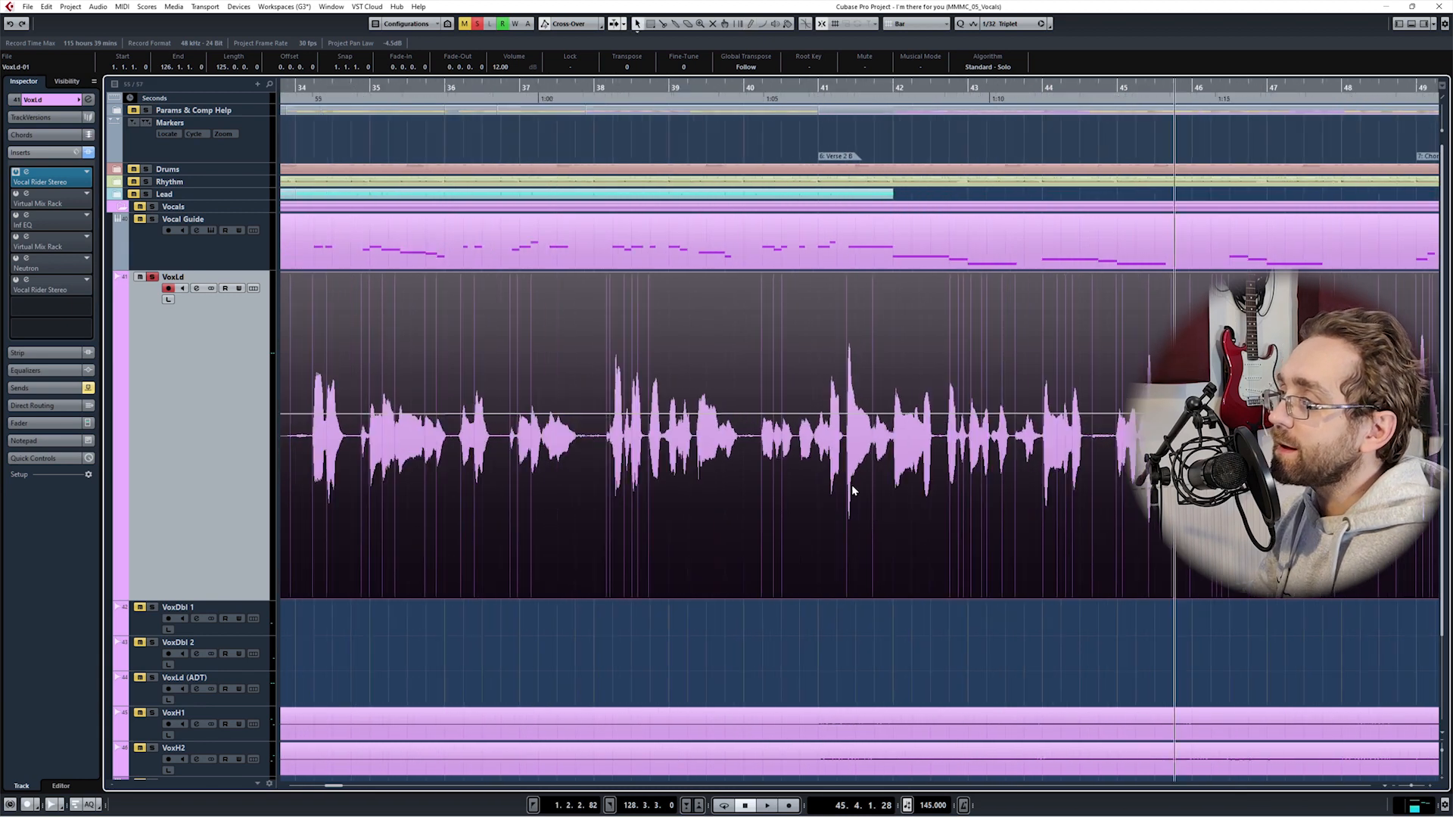